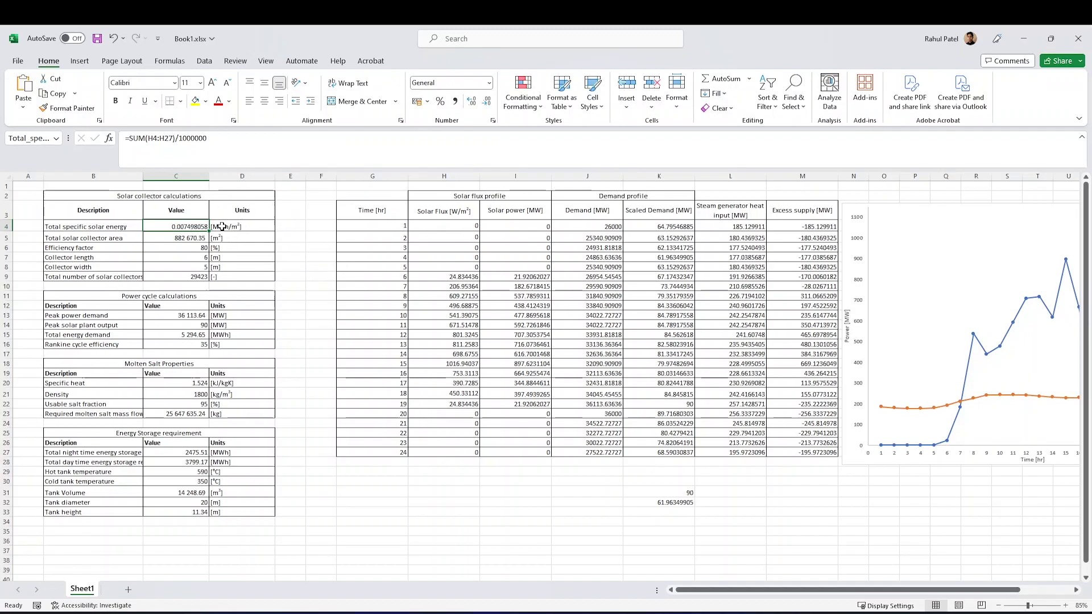
left_click(162, 239)
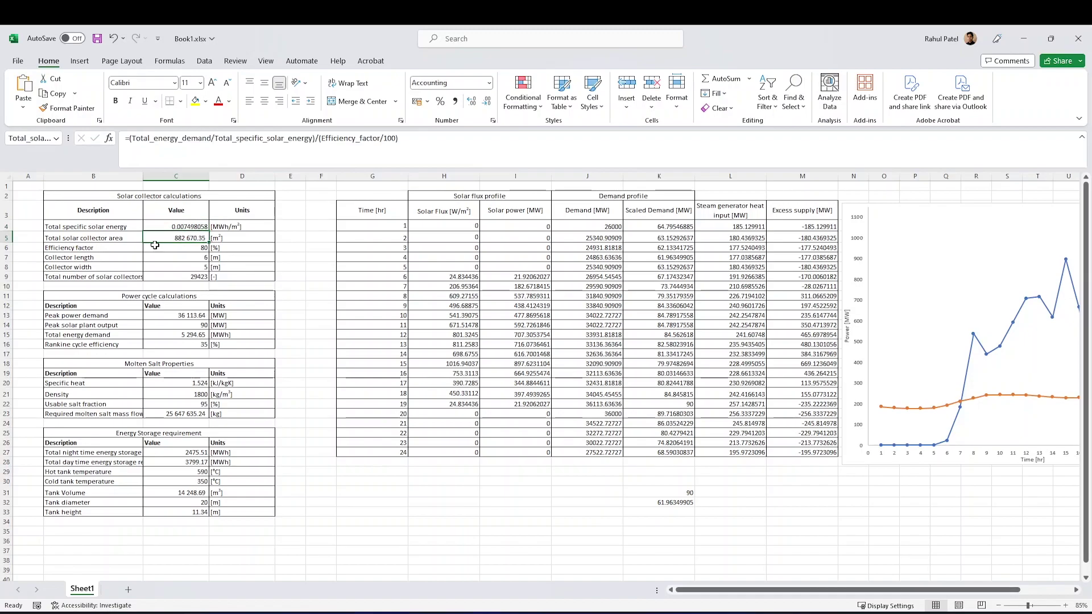
left_click(178, 139)
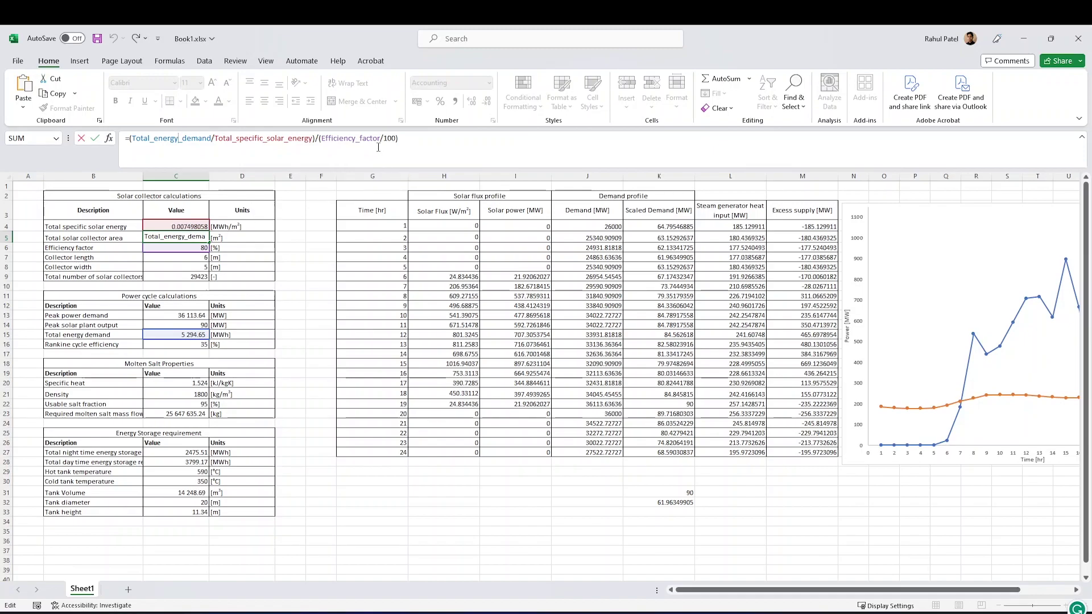
left_click(190, 260)
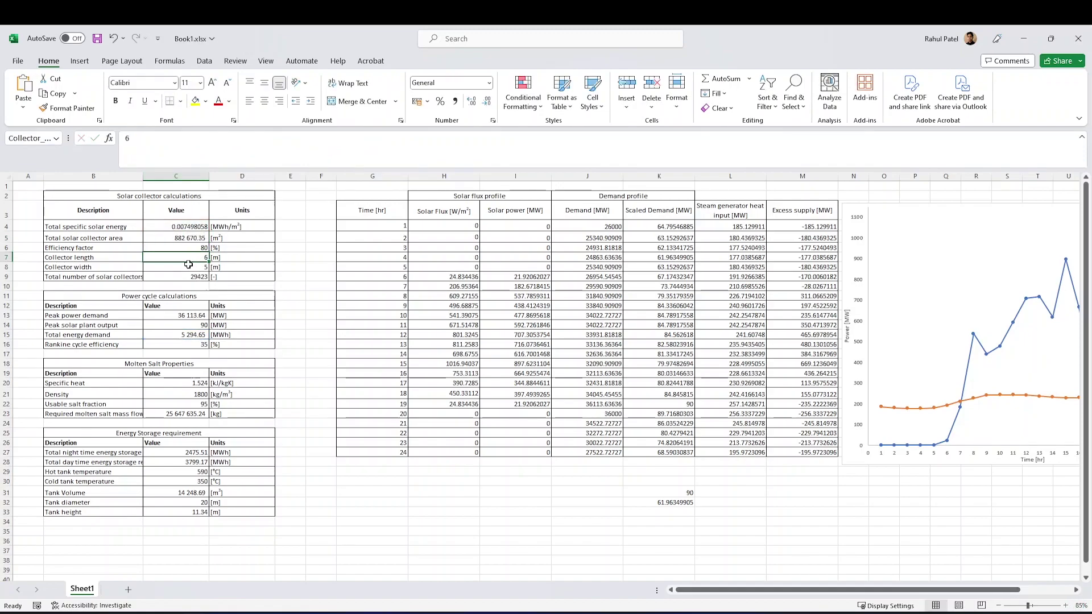
left_click(187, 267)
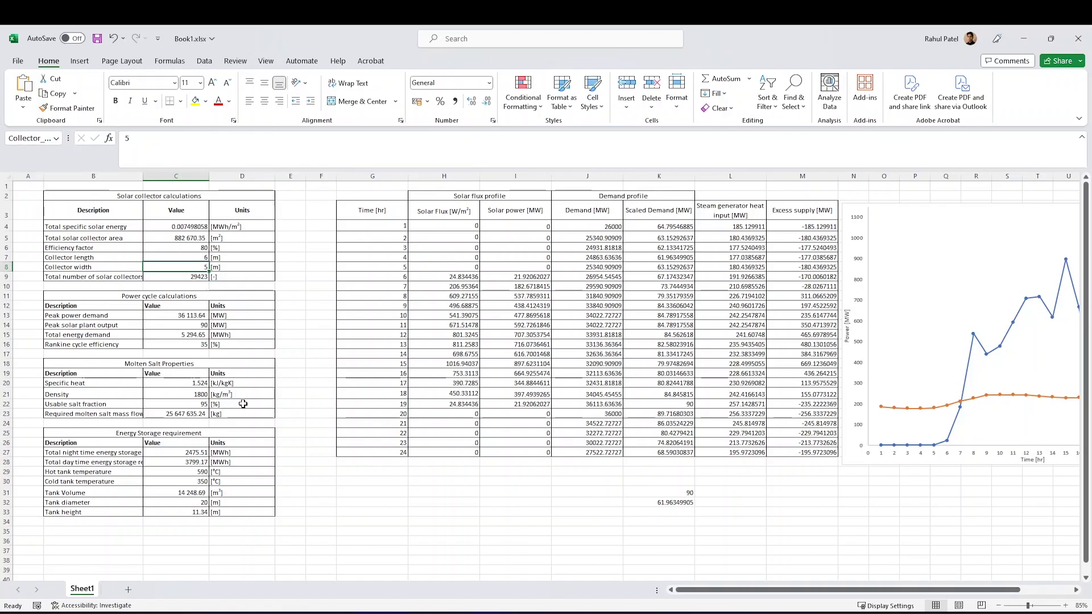
left_click(179, 415)
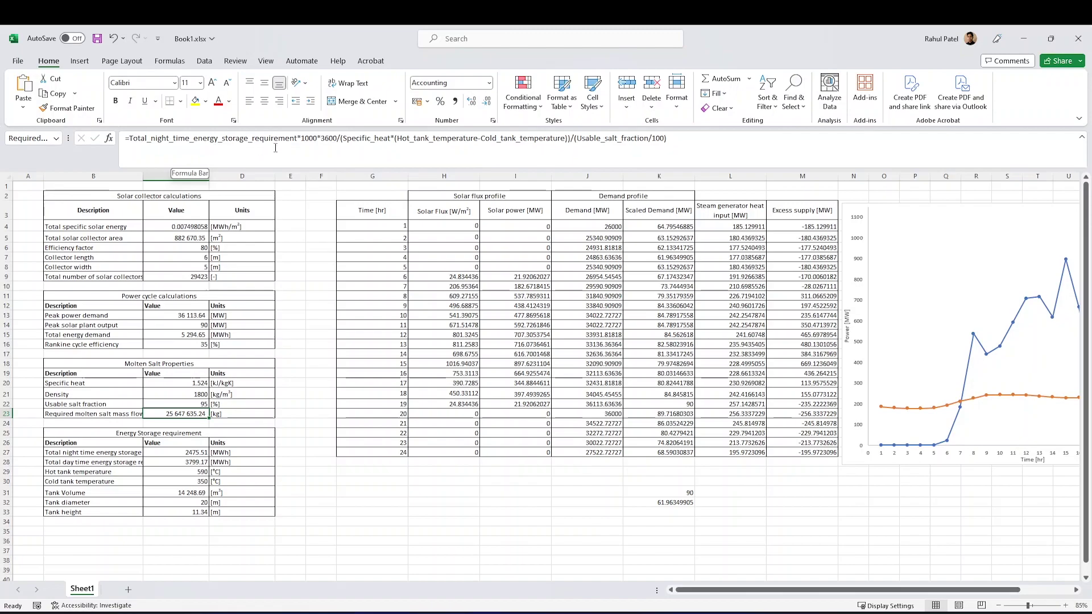
left_click_drag(804, 591, 854, 596)
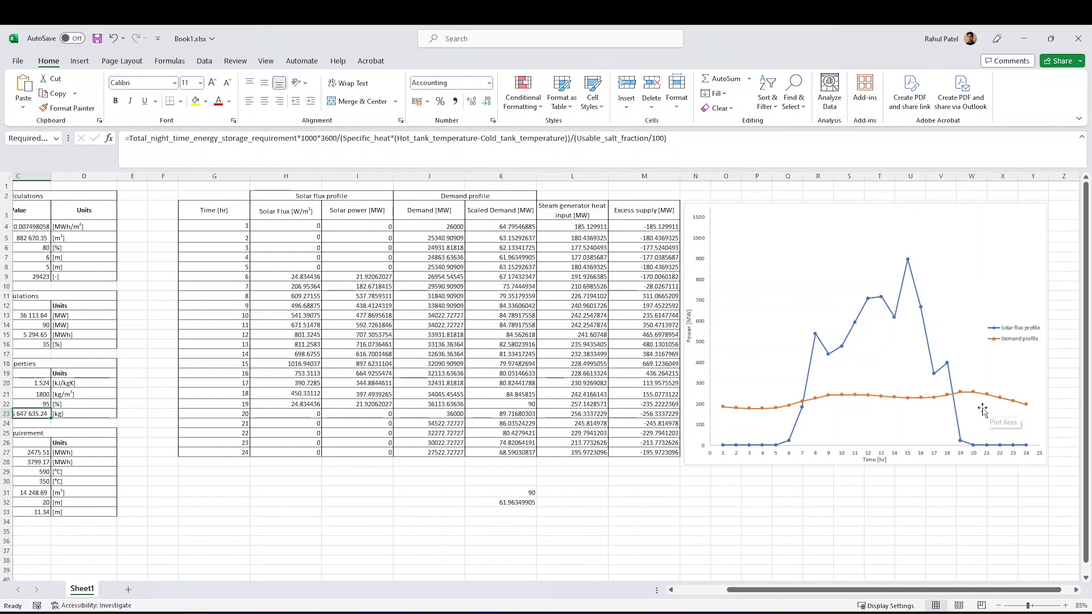
left_click_drag(778, 601, 644, 593)
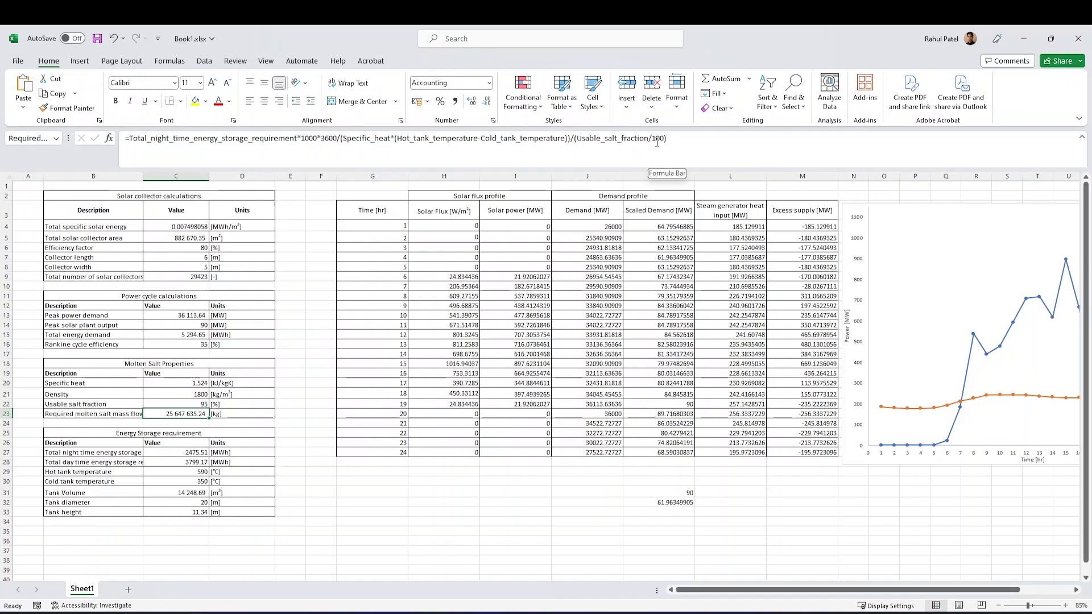
left_click(178, 434)
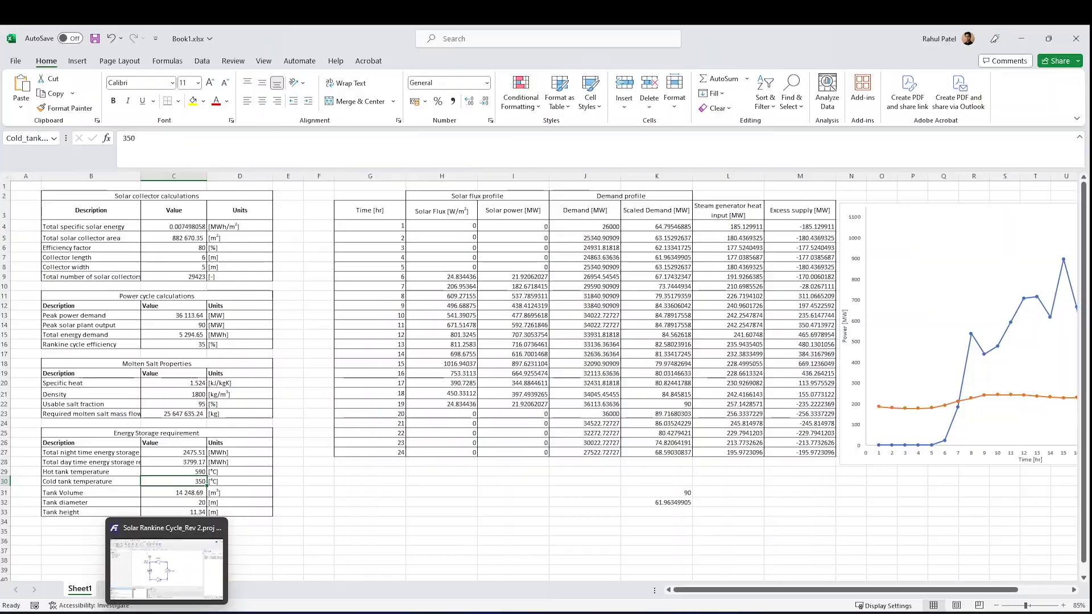
Switch to the Flownex solar Rankine project and view the 90 MW turbine's input properties.
left_click(165, 560)
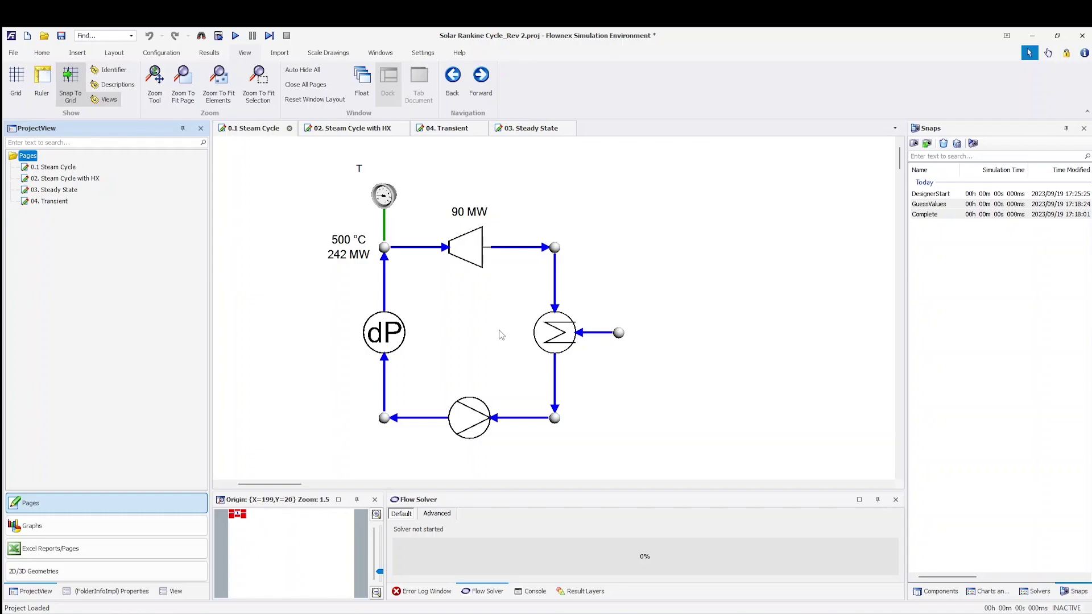
mouse_move(491, 238)
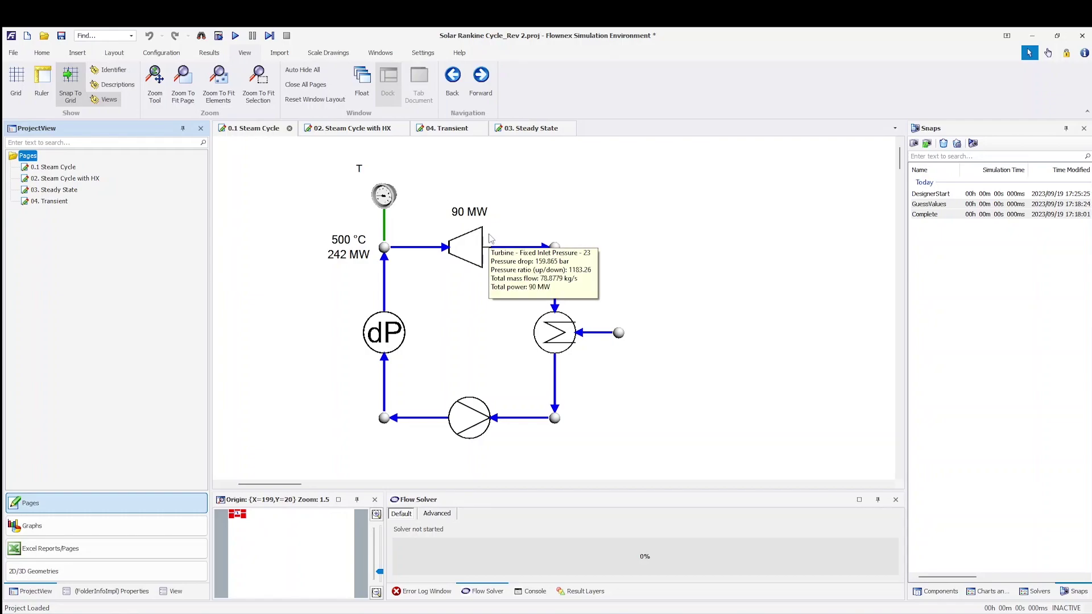
left_click(463, 254)
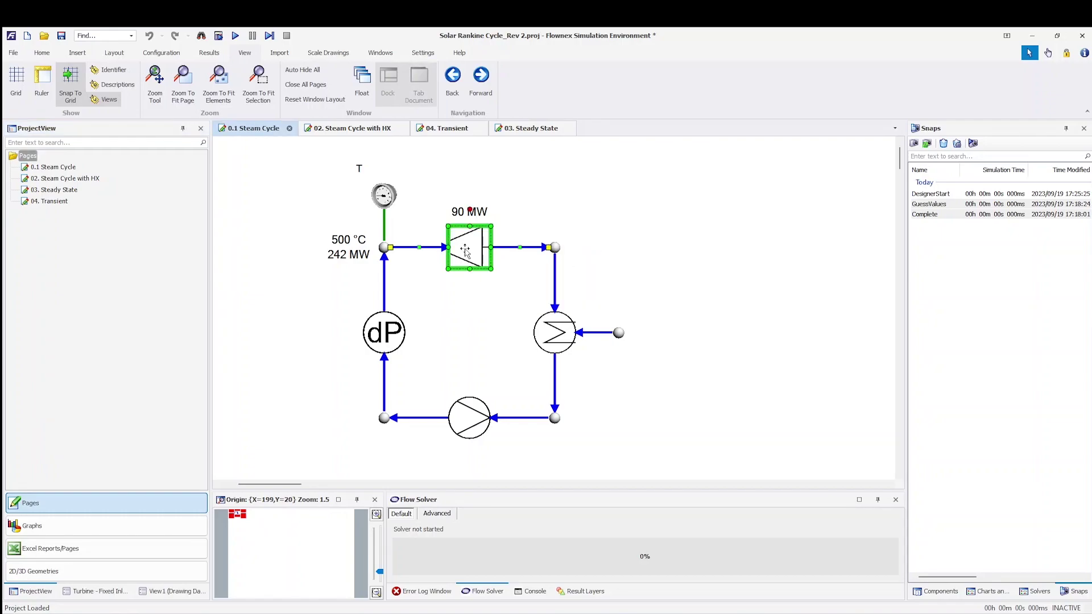
left_click(95, 591)
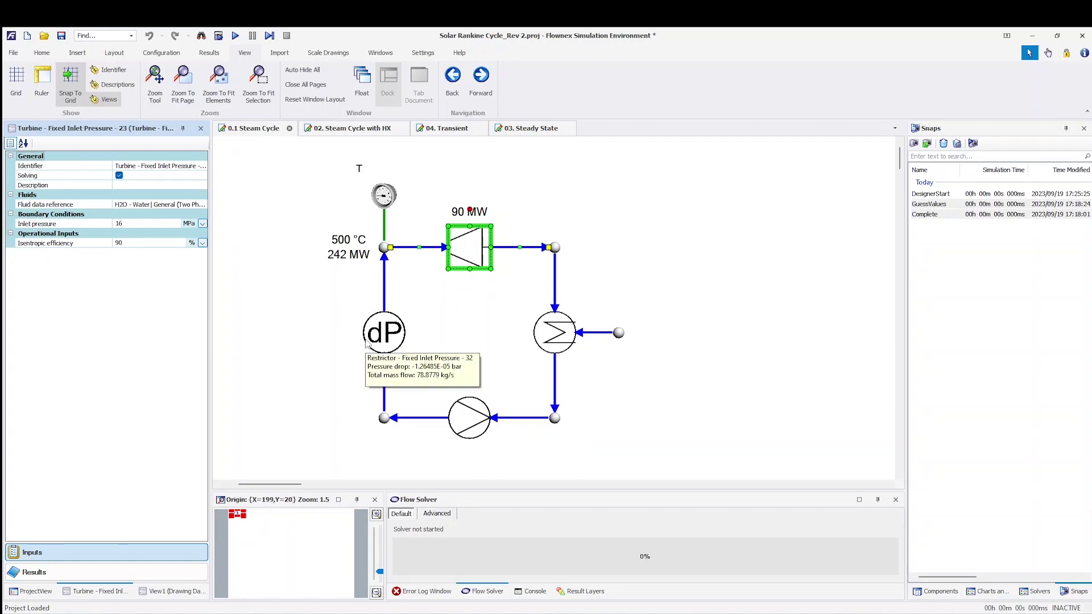
Review Node - 35 results (500 °C, 242 MW), the temperature boundary, and the pump's 78.8779 kg/s flow.
left_click(385, 249)
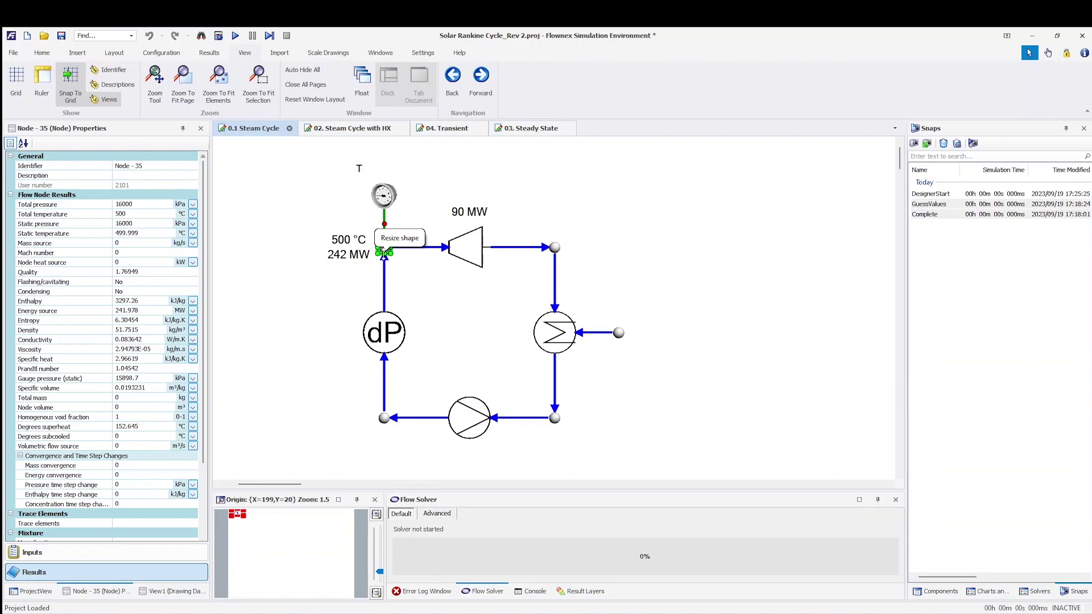
mouse_move(381, 249)
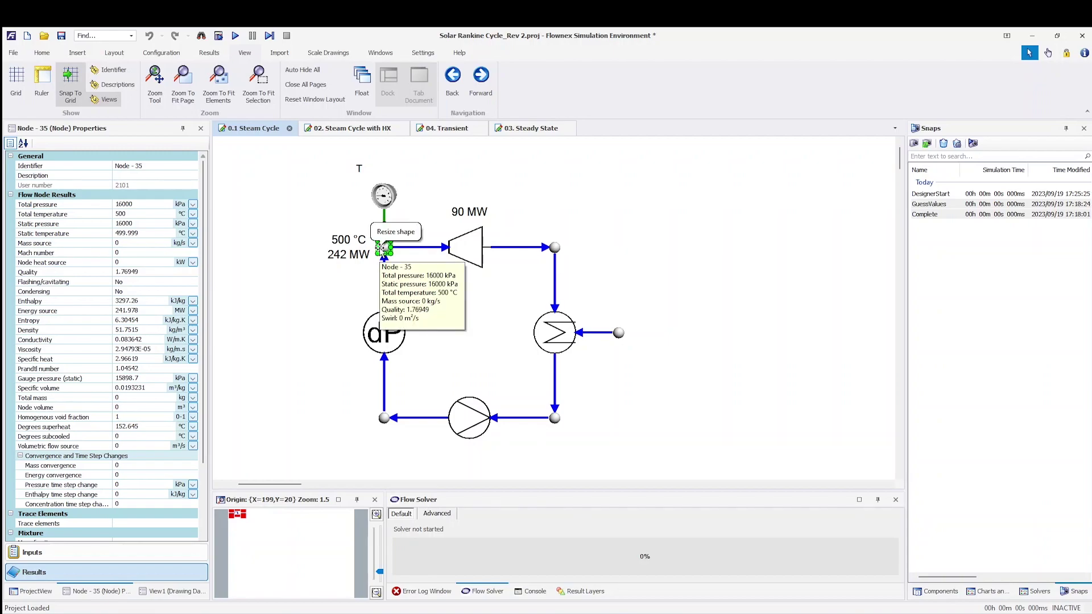
left_click(385, 197)
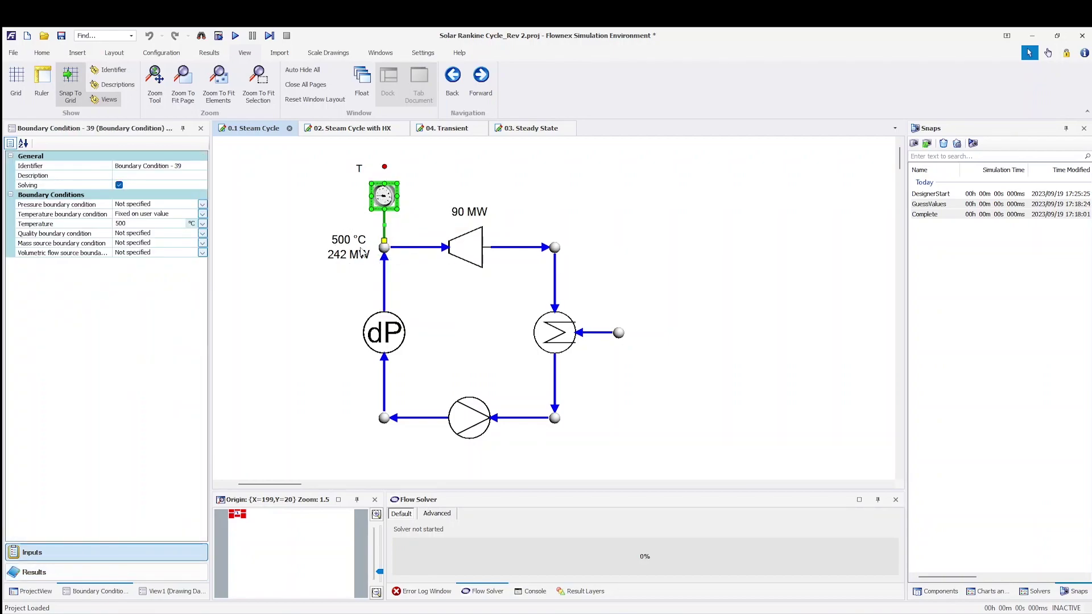
mouse_move(386, 256)
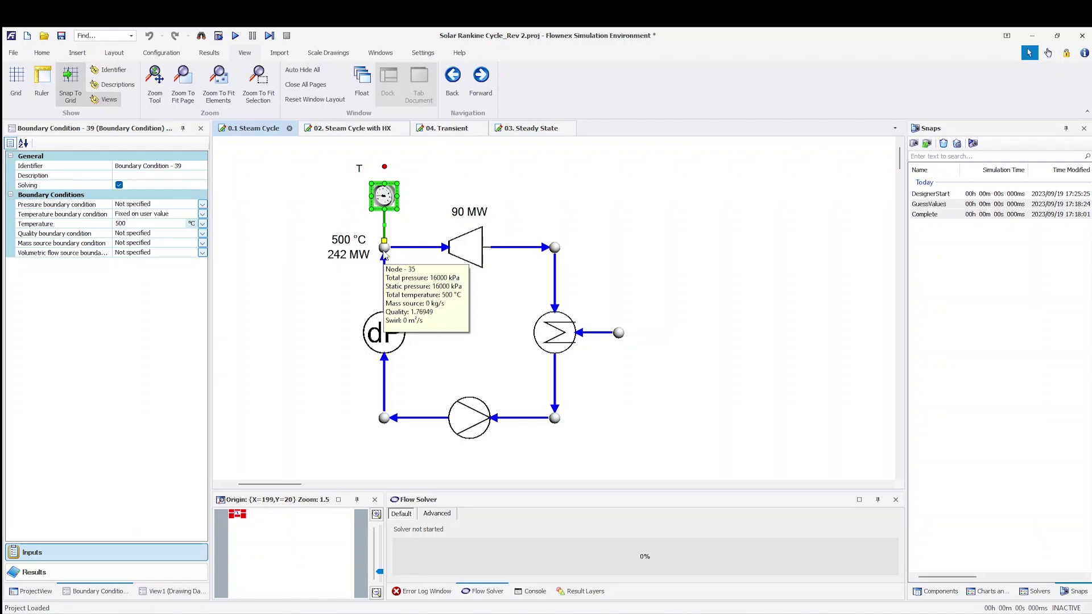
left_click(384, 254)
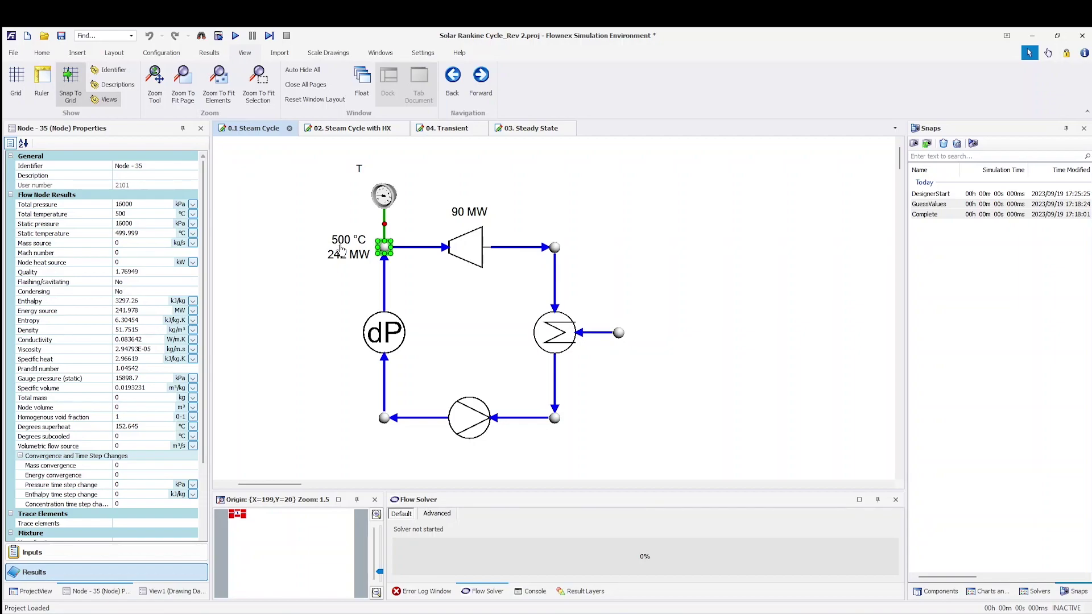
left_click(476, 437)
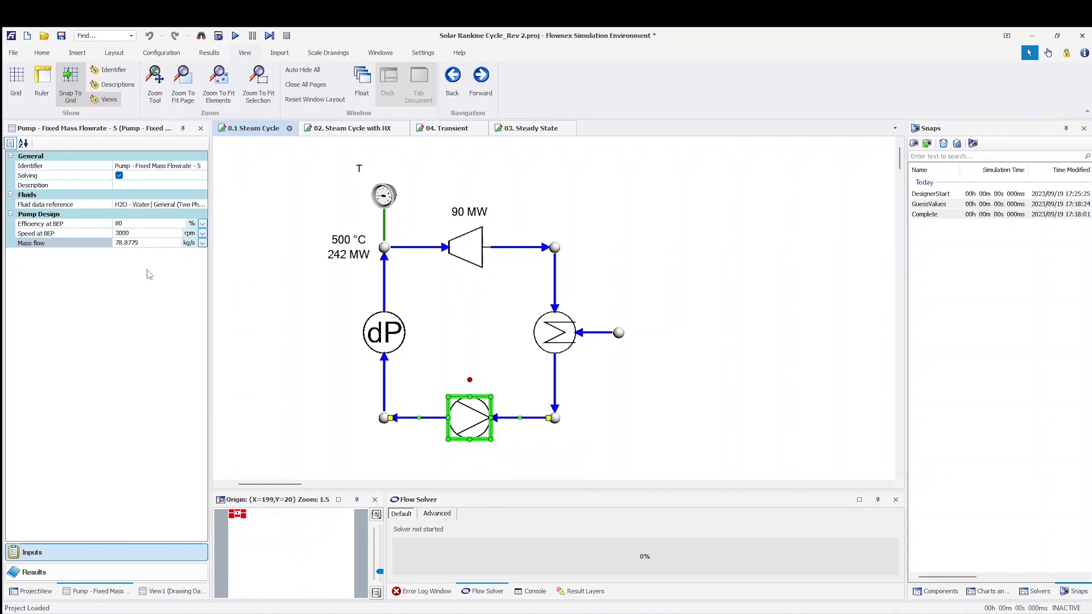
left_click(161, 53)
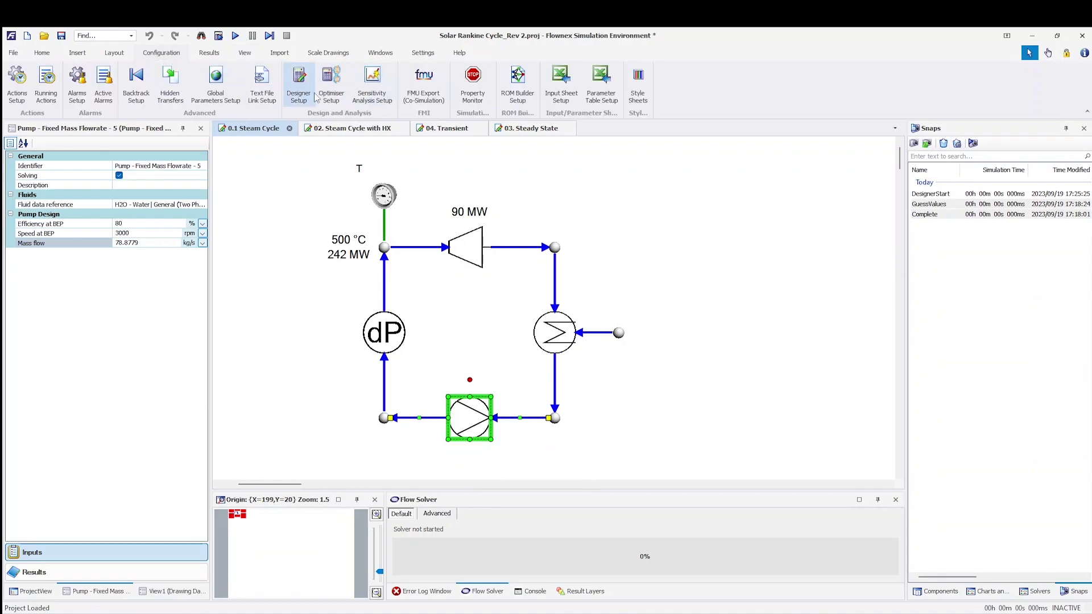
left_click(298, 85)
left_click_drag(533, 153, 848, 152)
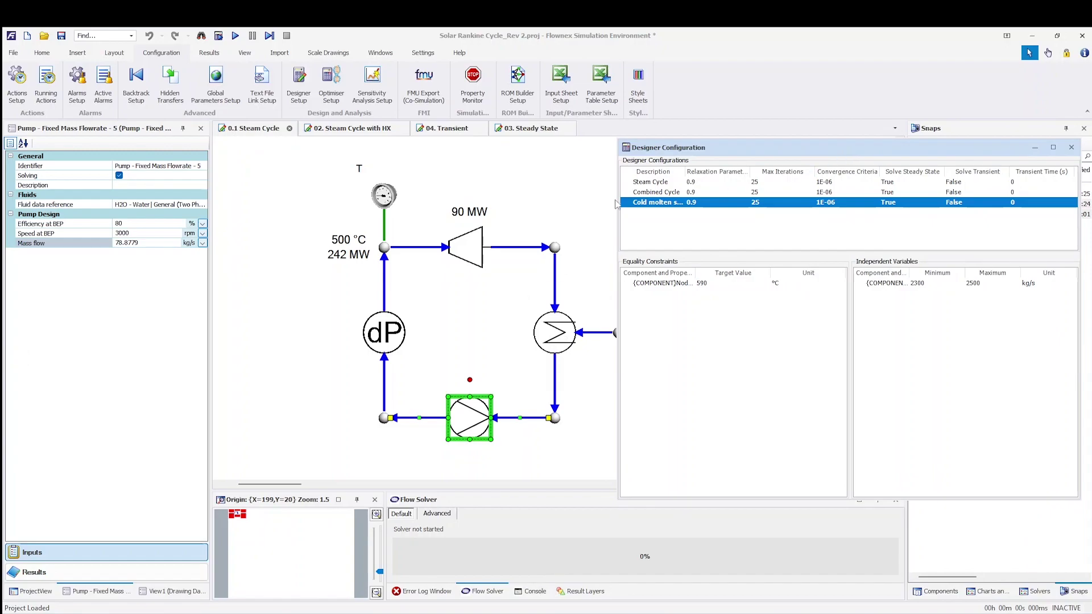
left_click(637, 183)
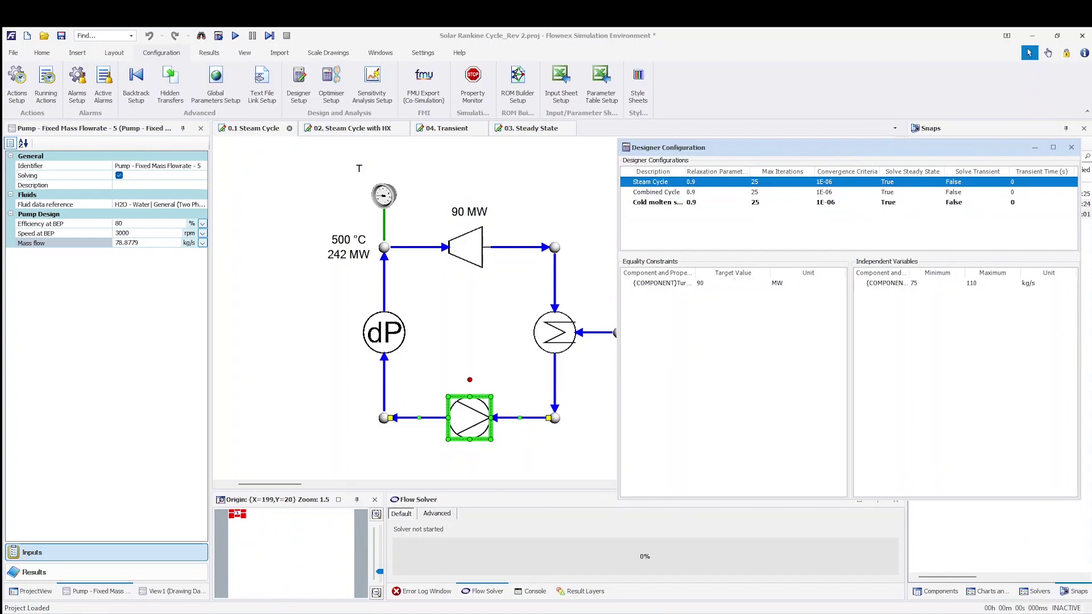
key("alt+Tab")
left_click(681, 496)
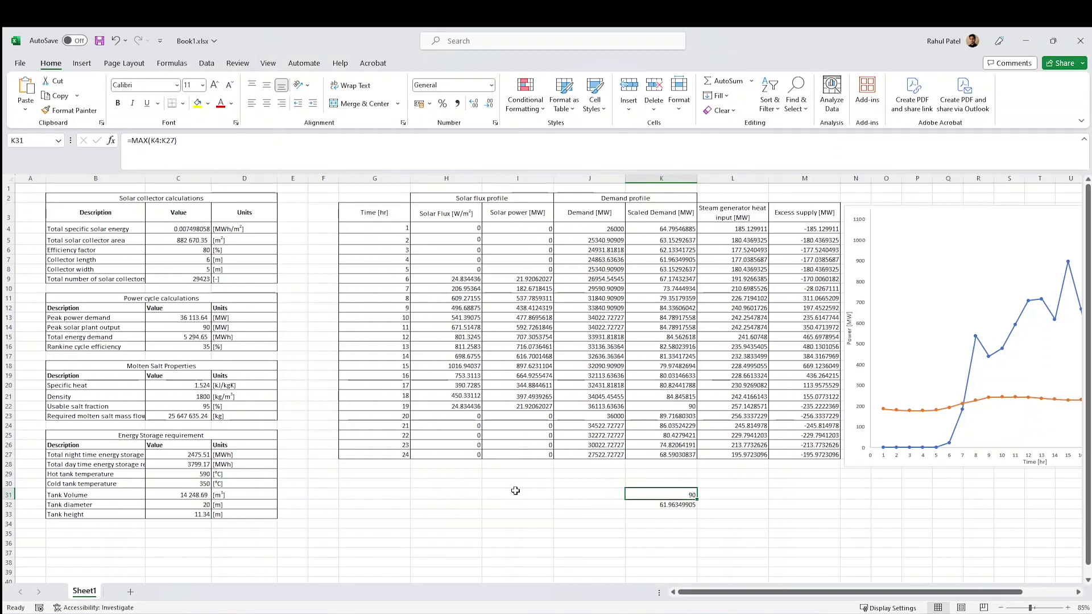
left_click(1026, 41)
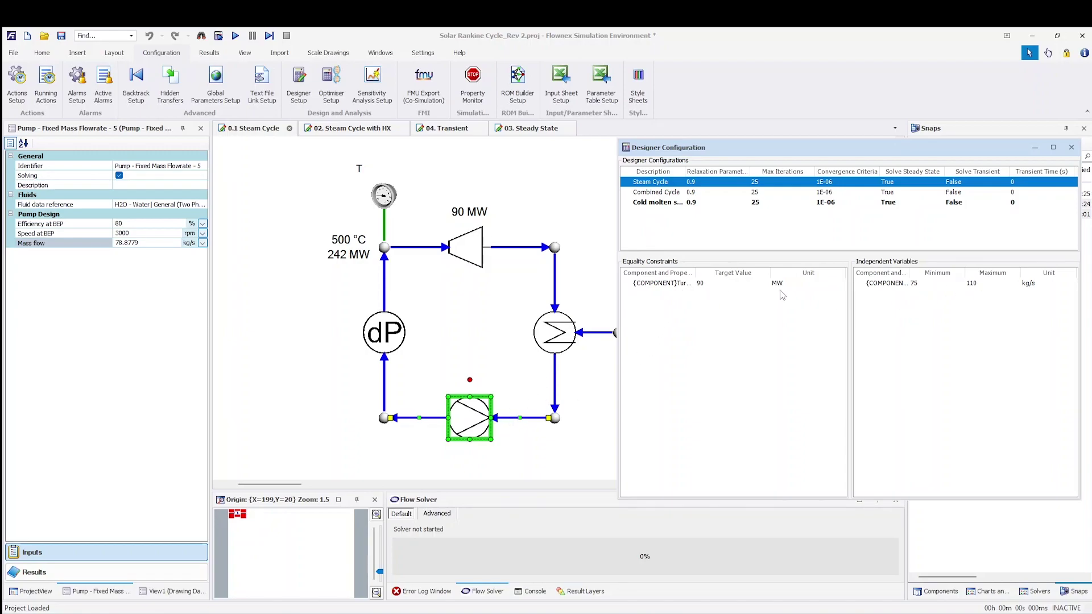
left_click(1071, 147)
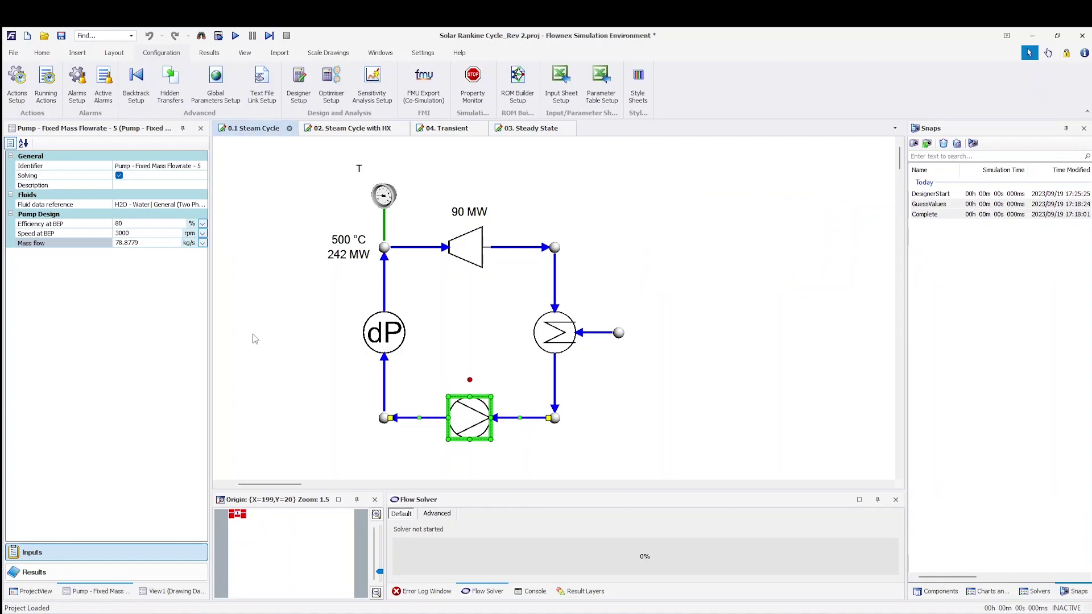
Check the pump's mass flow and the 242 MW result label, then switch to 02. Steam Cycle with HX.
left_click(157, 242)
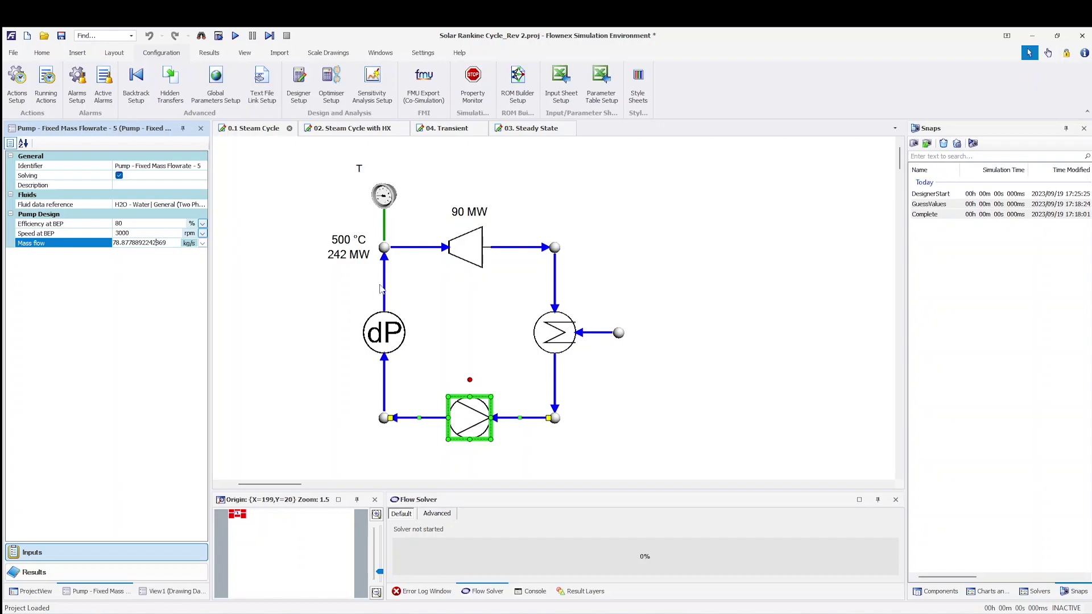
left_click(354, 256)
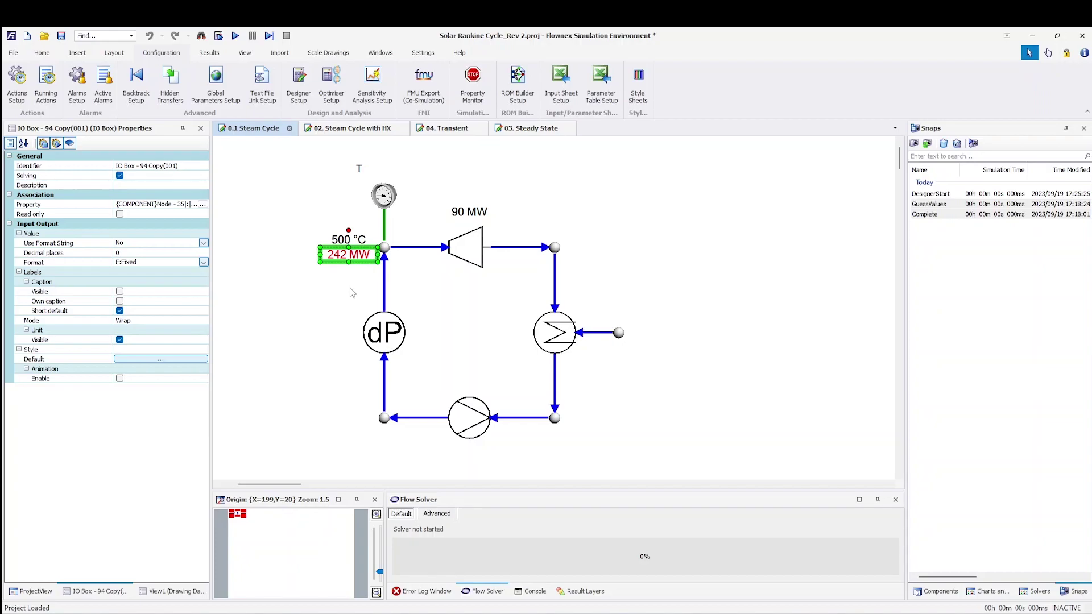
left_click(334, 132)
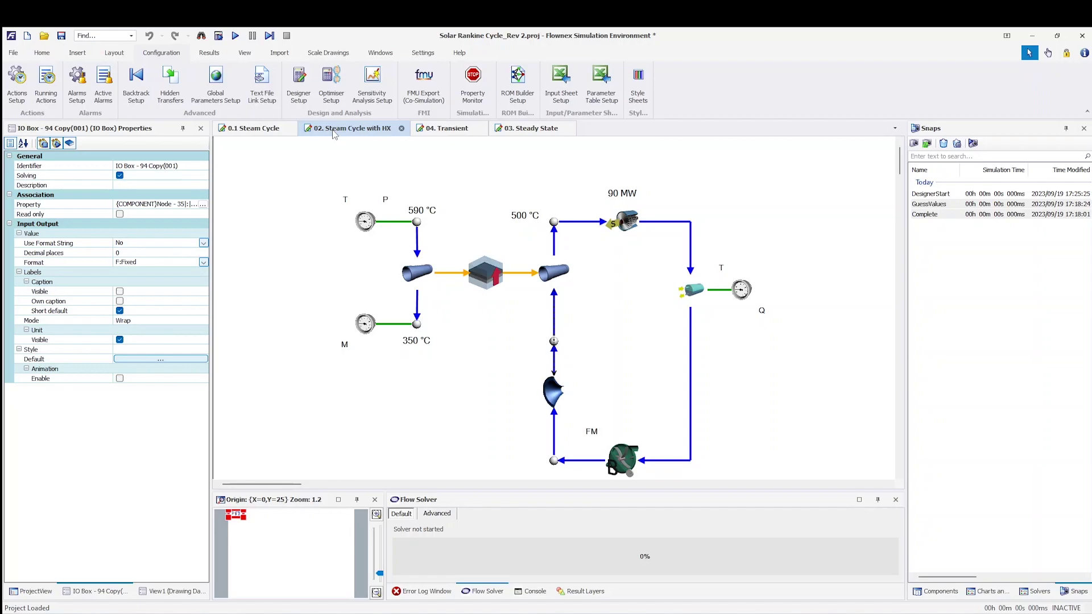
left_click(251, 130)
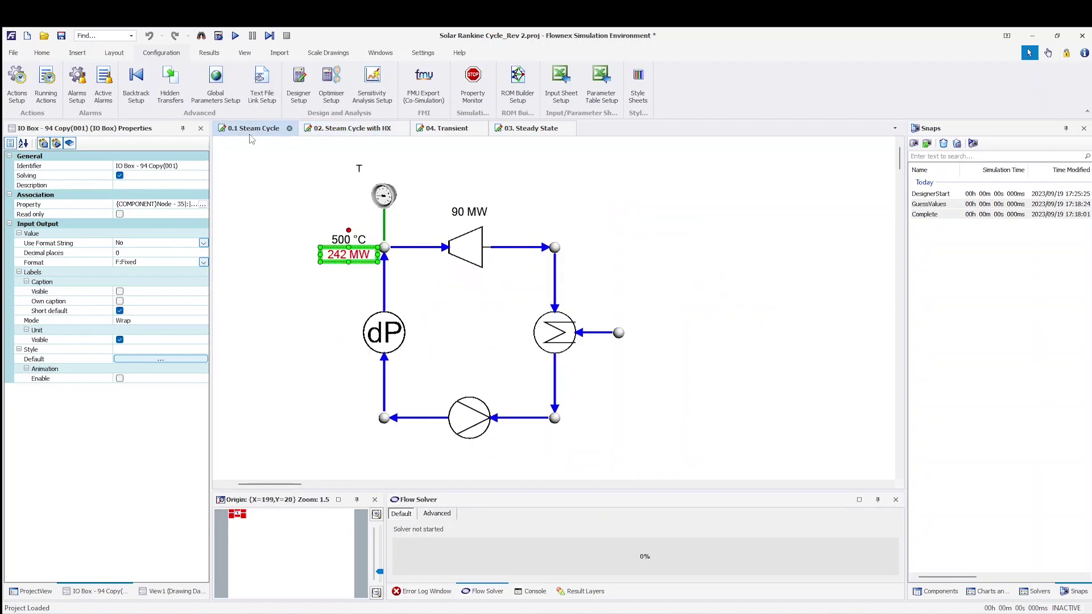
double_click(477, 243)
left_click(562, 333)
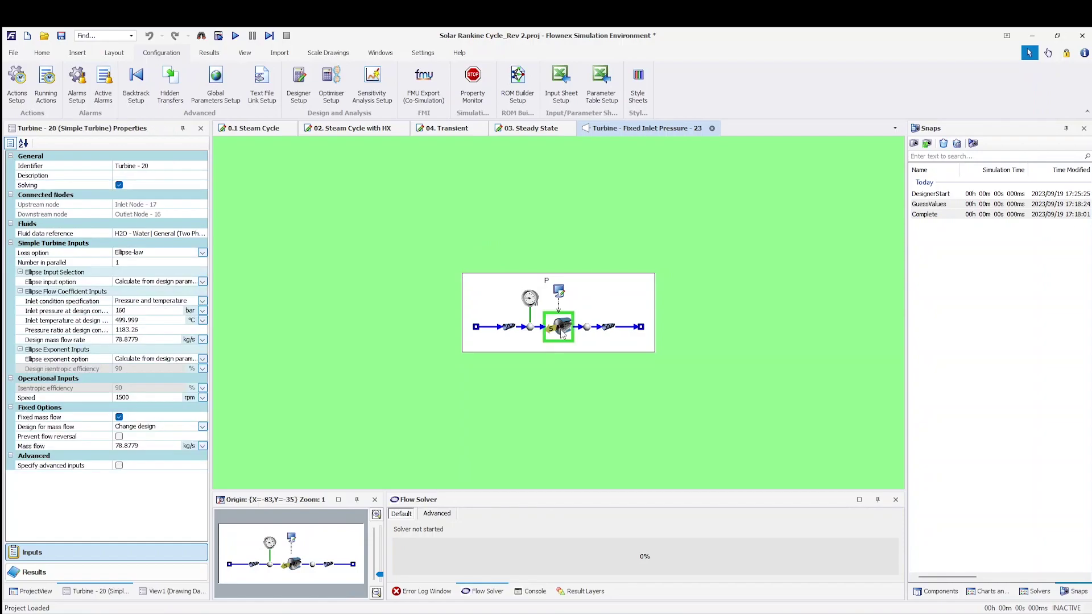
mouse_move(561, 333)
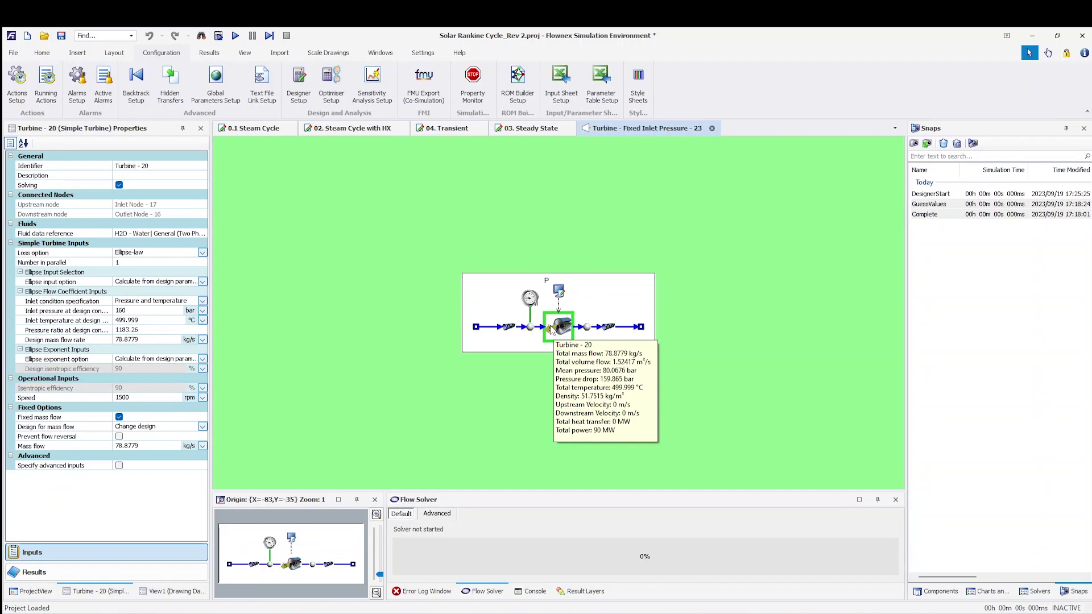
left_click(713, 129)
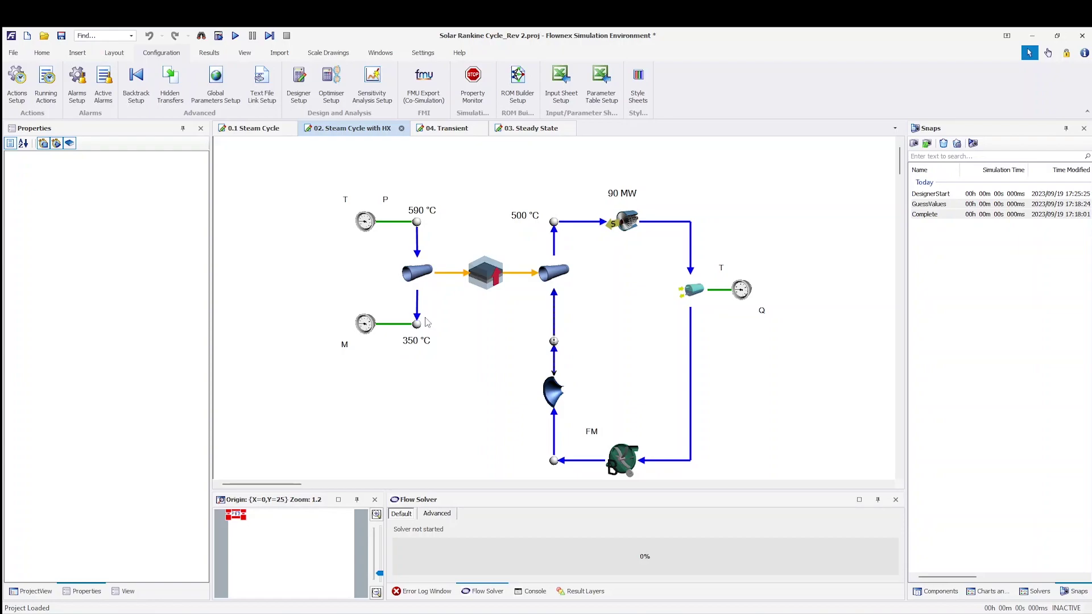
Inspect the pipe after the heat exchanger and select the heat exchanger with its pipes.
mouse_move(423, 274)
left_click(553, 273)
left_click_drag(372, 251, 601, 303)
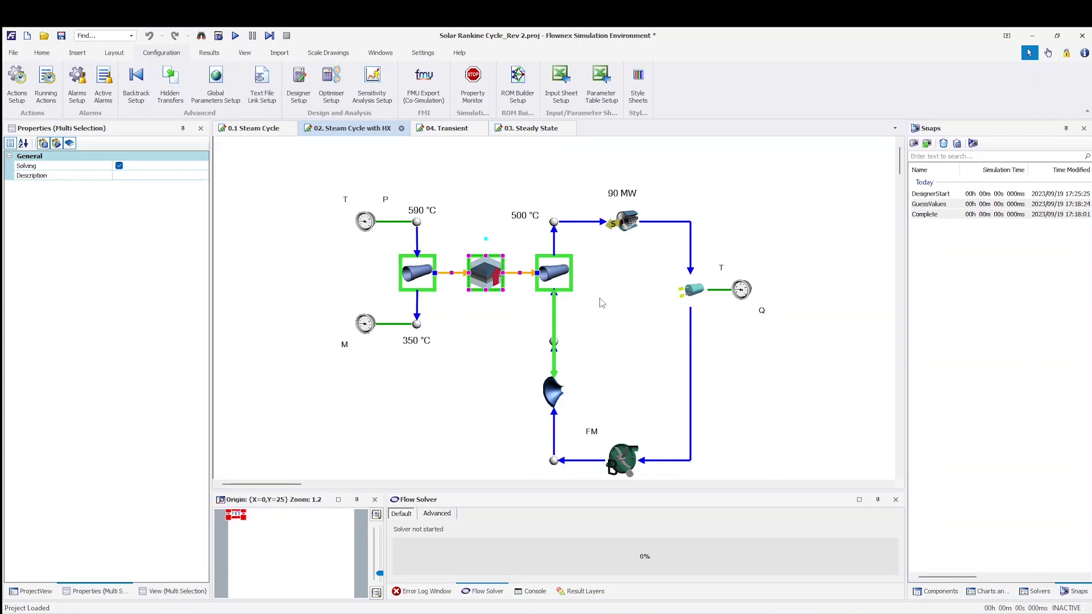
left_click(503, 333)
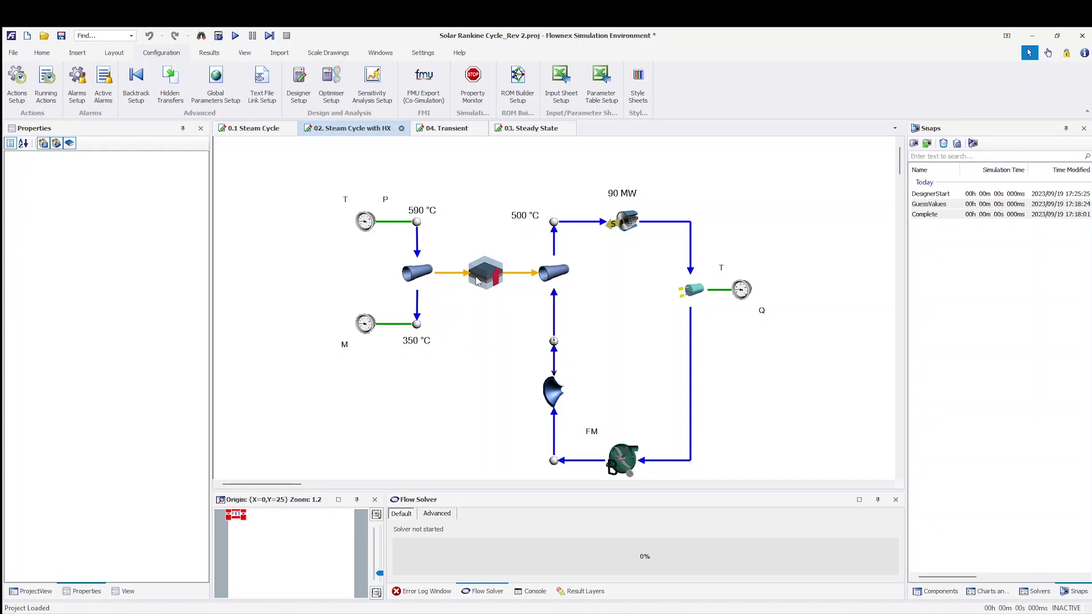
Inspect the mass source boundary, then view the Combined Cycle configuration's 500 °C and 350 °C targets.
left_click(368, 334)
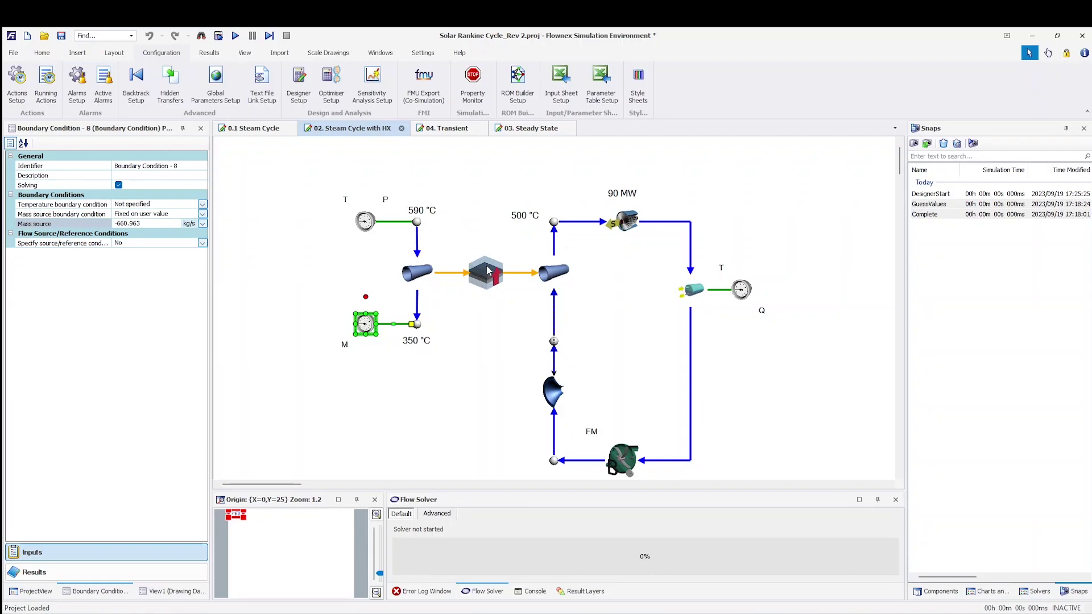
left_click(551, 274)
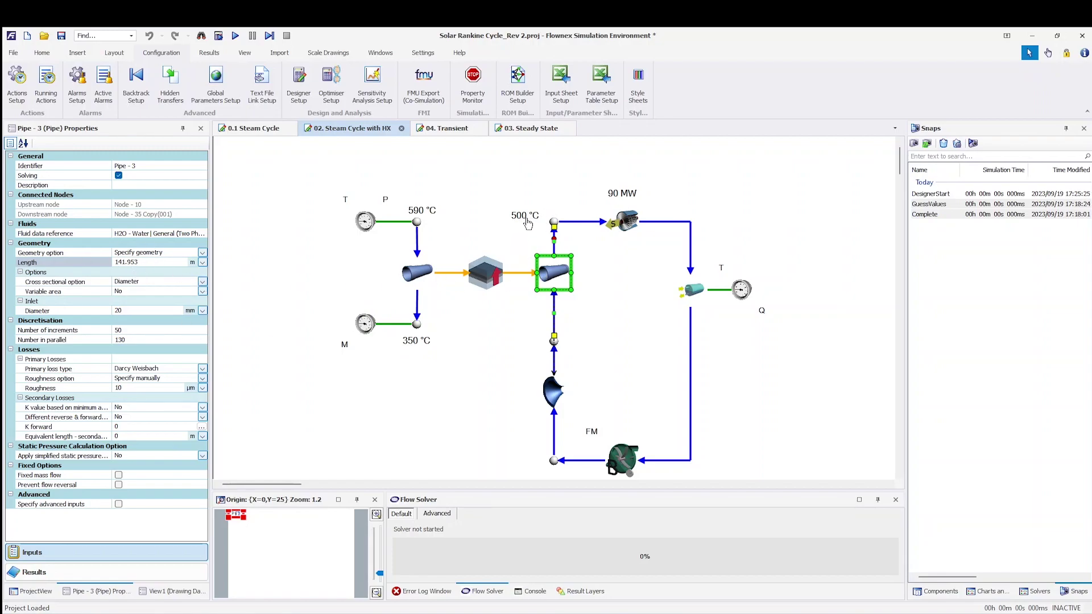
left_click(310, 91)
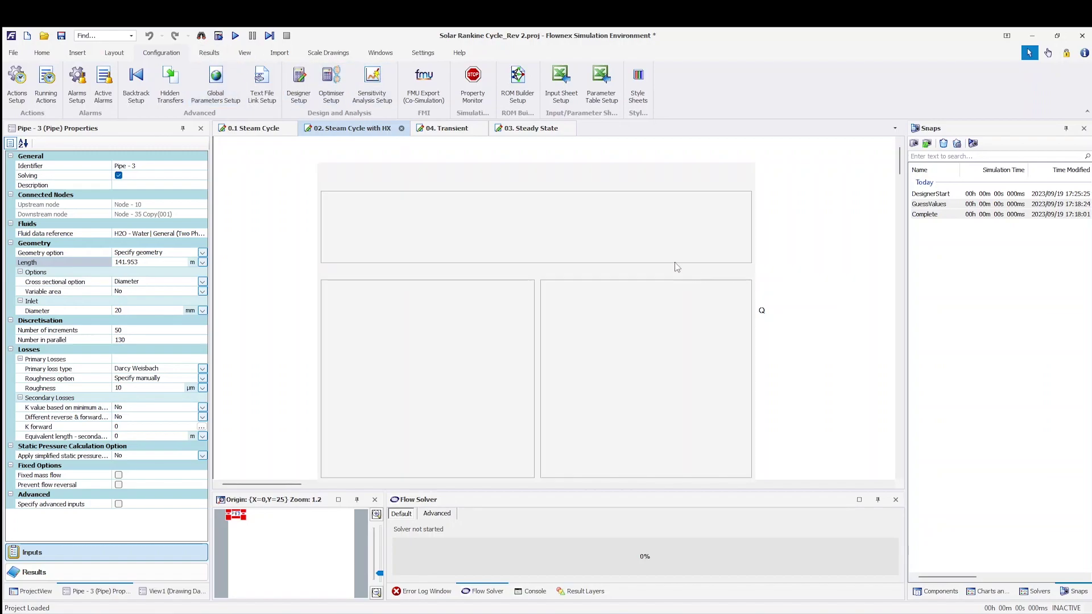
left_click(697, 192)
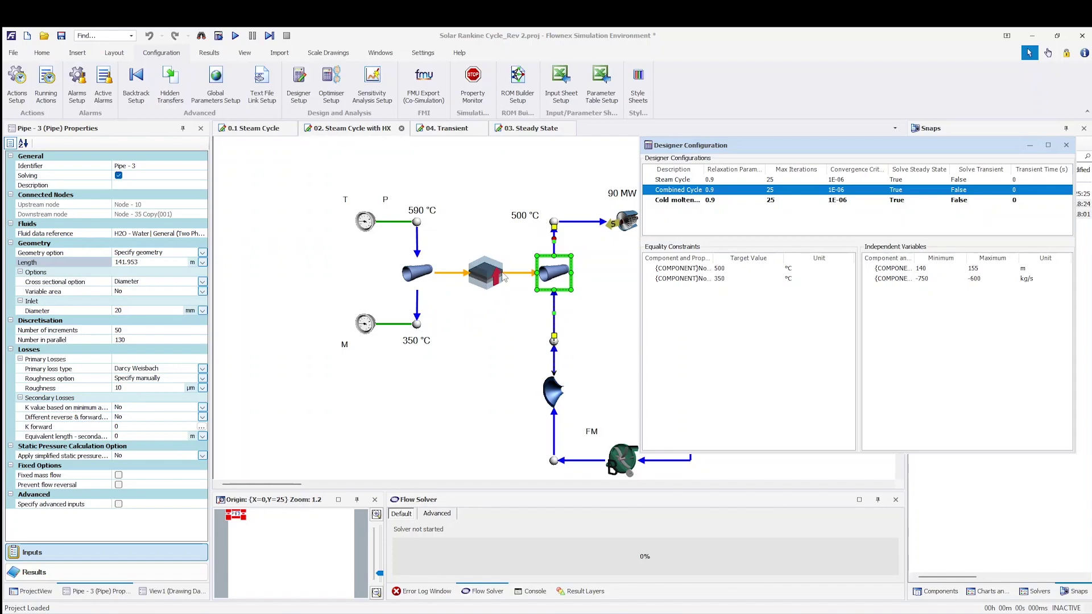
Close the Designer Configuration window to reveal the 02. Steam Cycle with HX flowsheet.
left_click(1066, 144)
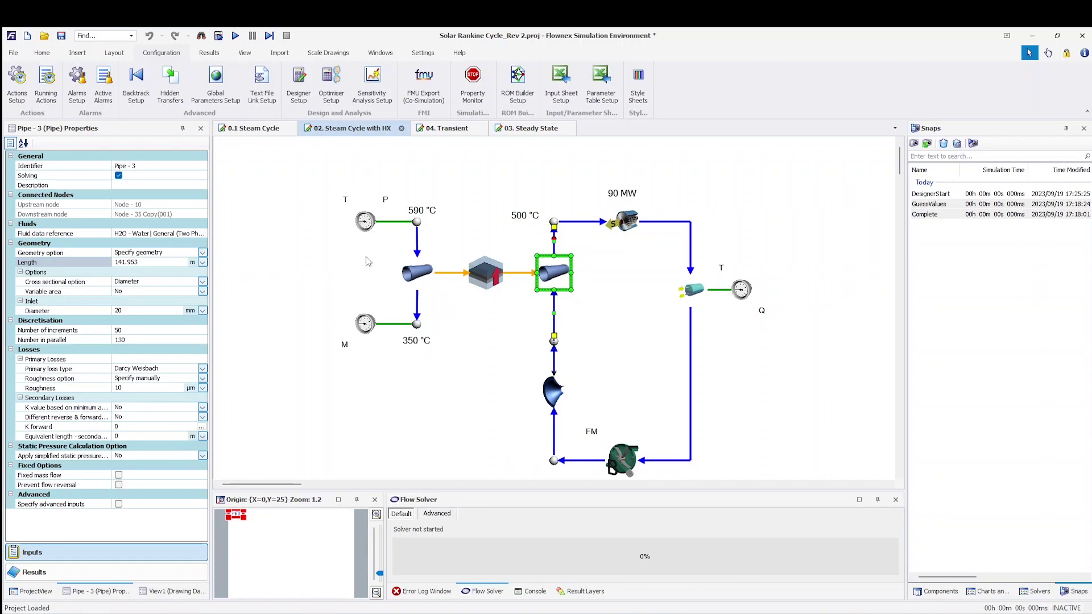
Switch to the 03. Steady State flowsheet and select the solar heat-source group on the left.
left_click(538, 130)
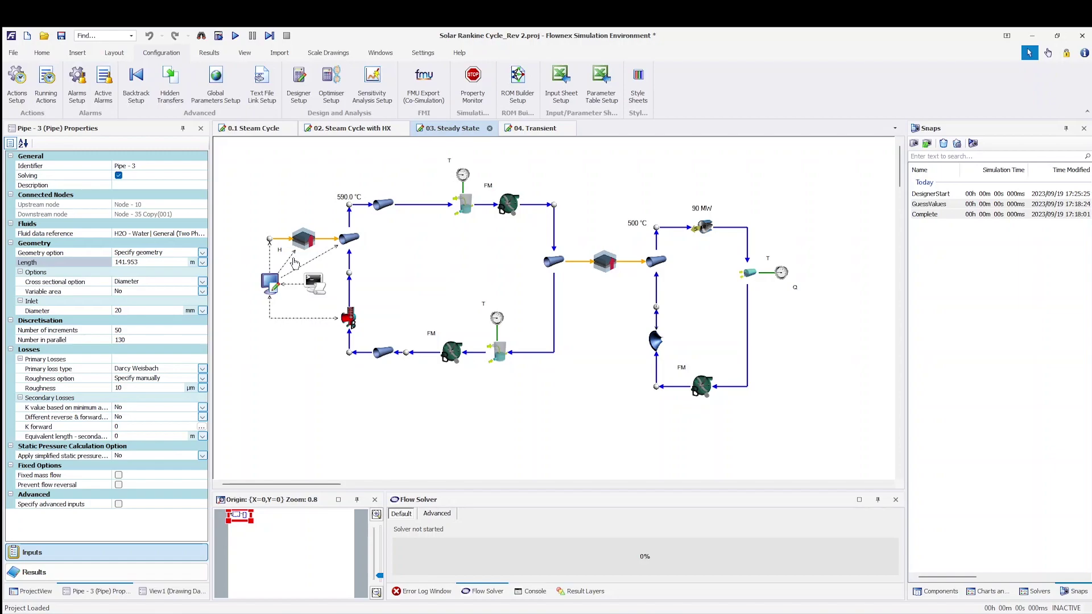
left_click_drag(243, 212, 356, 342)
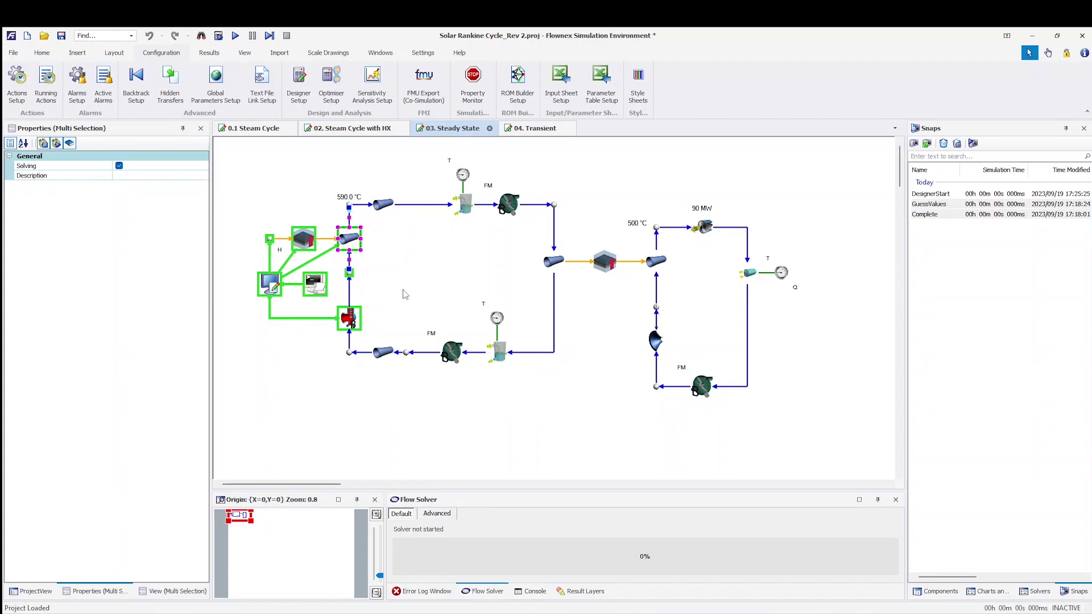
left_click(451, 353)
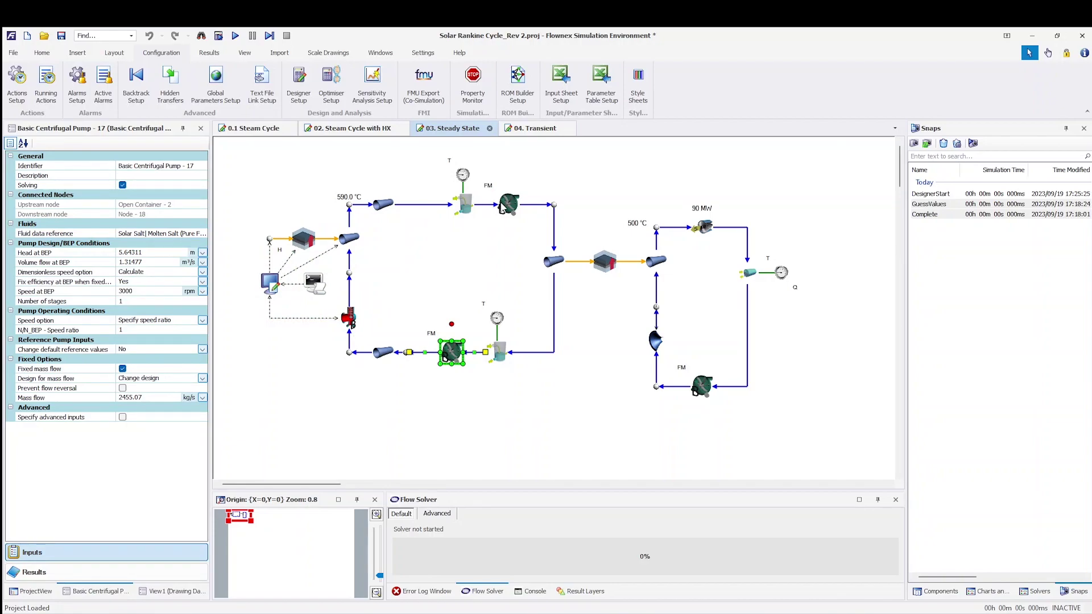
left_click(502, 208)
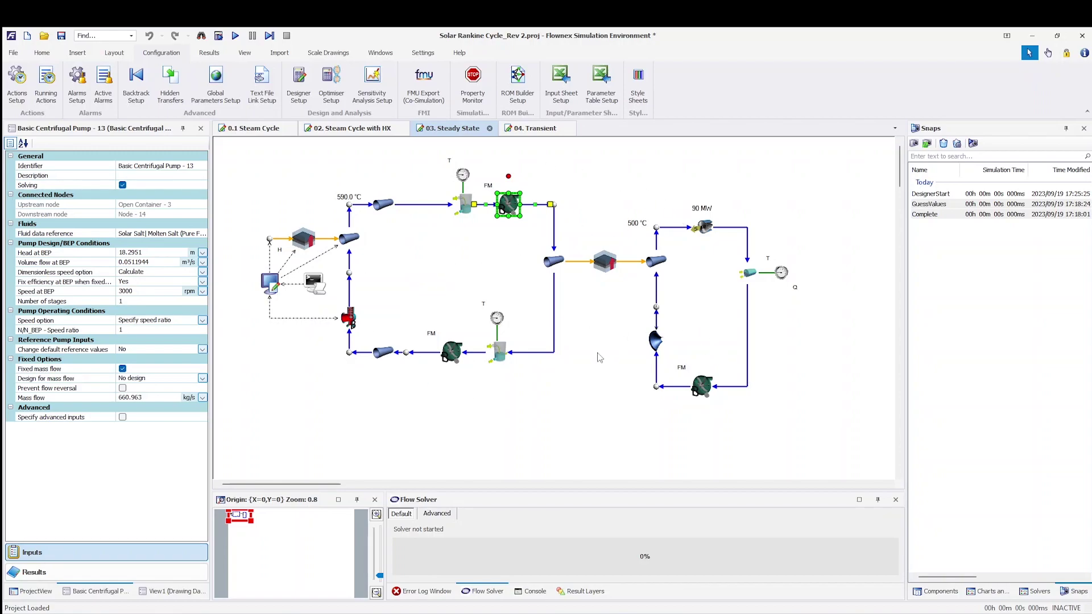
left_click(579, 367)
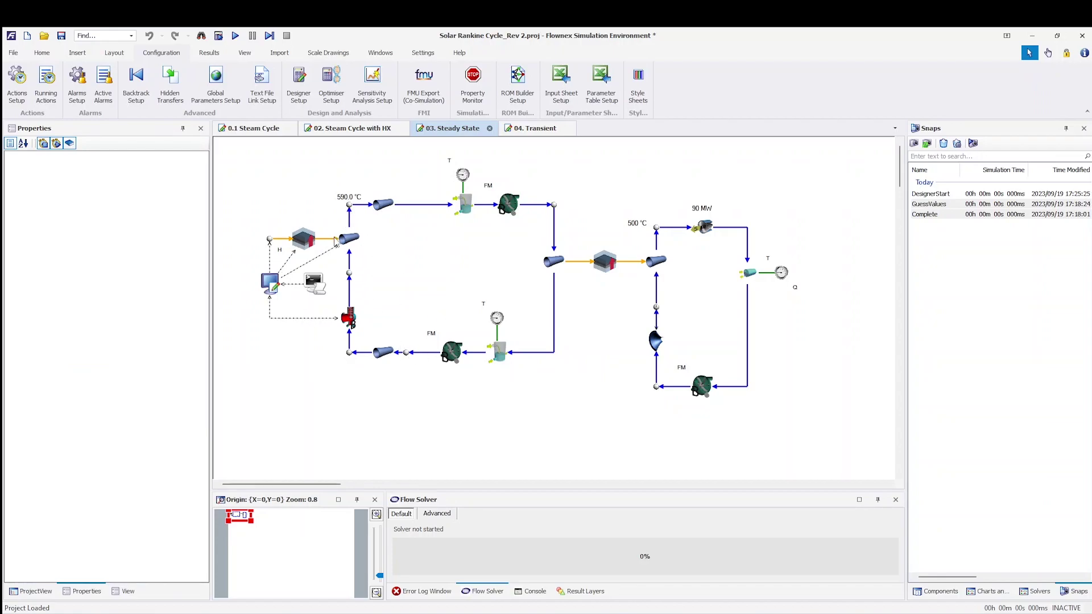
left_click(449, 353)
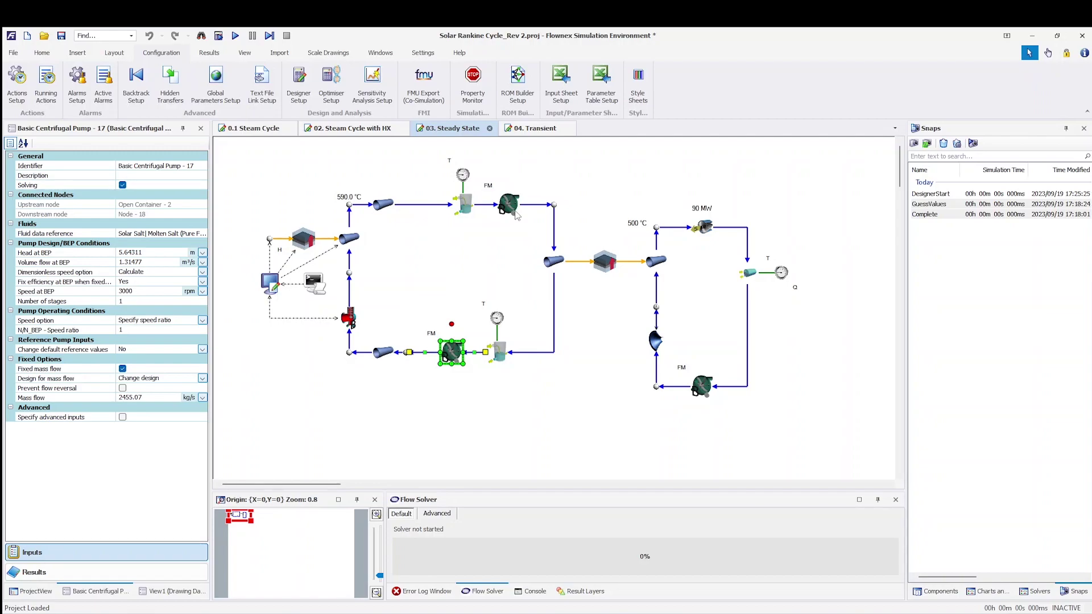
mouse_move(512, 205)
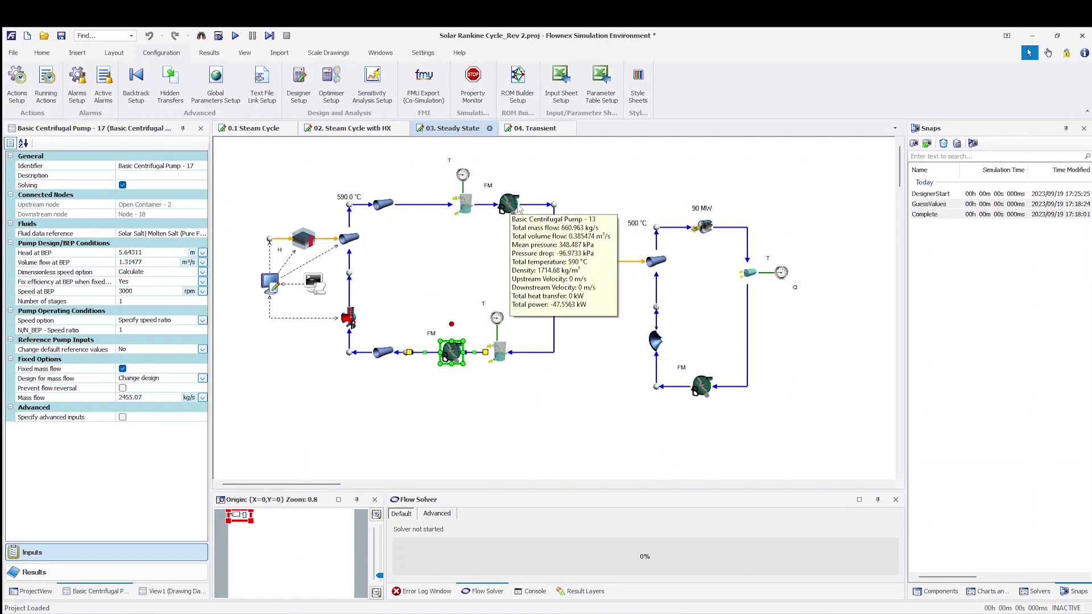
left_click(509, 204)
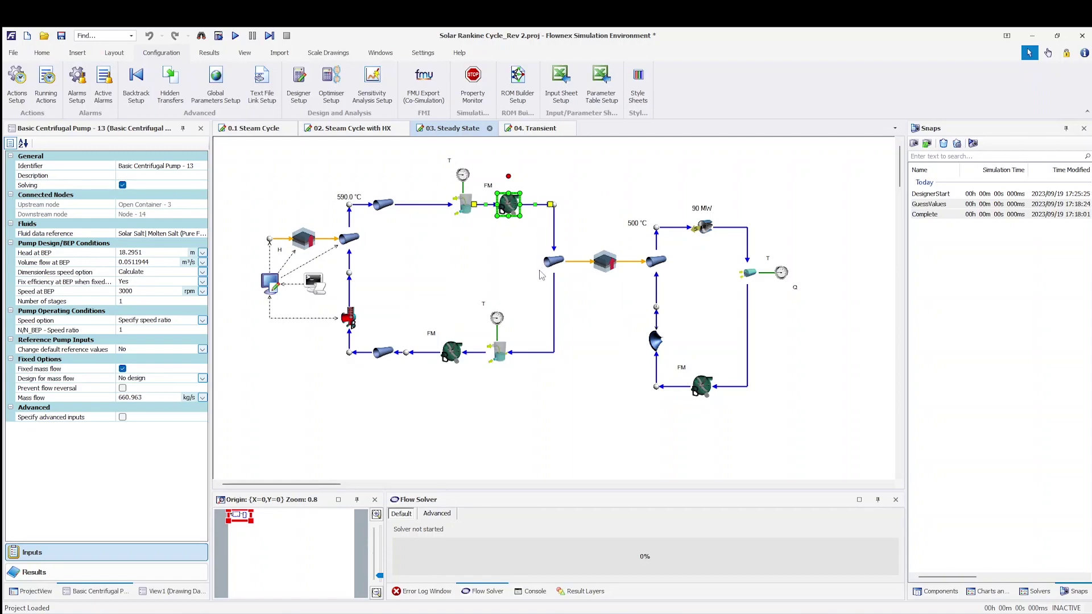
left_click(350, 128)
Copy Boundary Condition - 8's 660.963 kg/s mass source into the upper salt pump's mass flow.
left_click(366, 324)
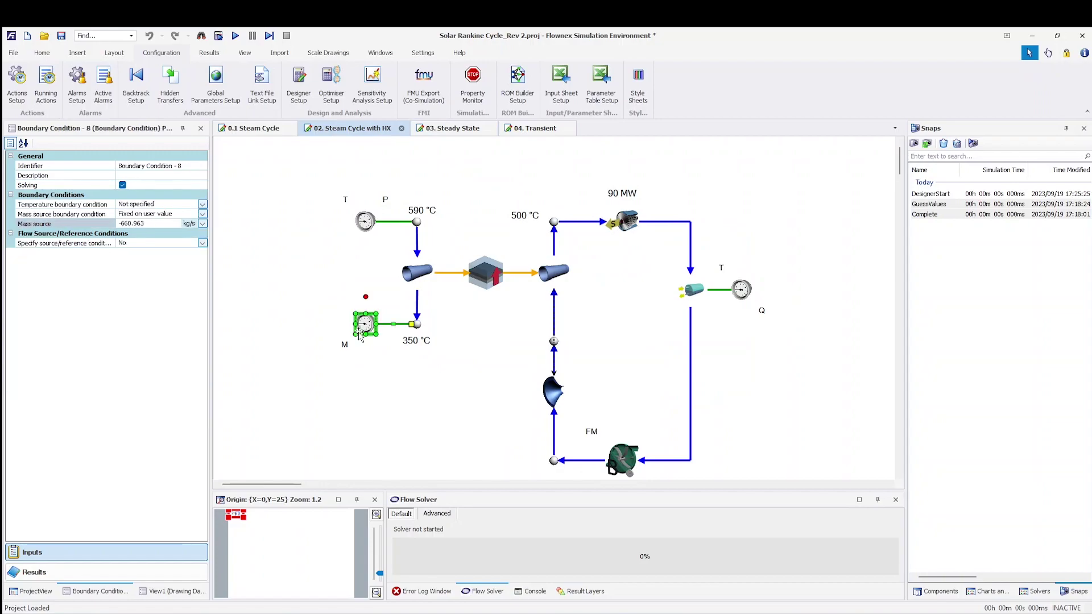
left_click(159, 223)
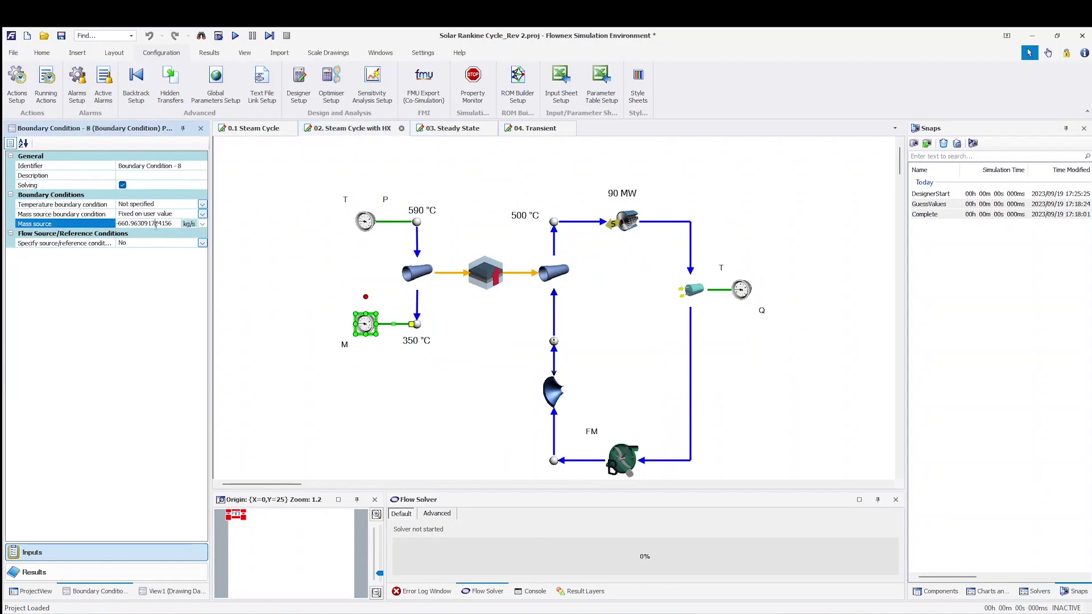
left_click(454, 130)
left_click(508, 205)
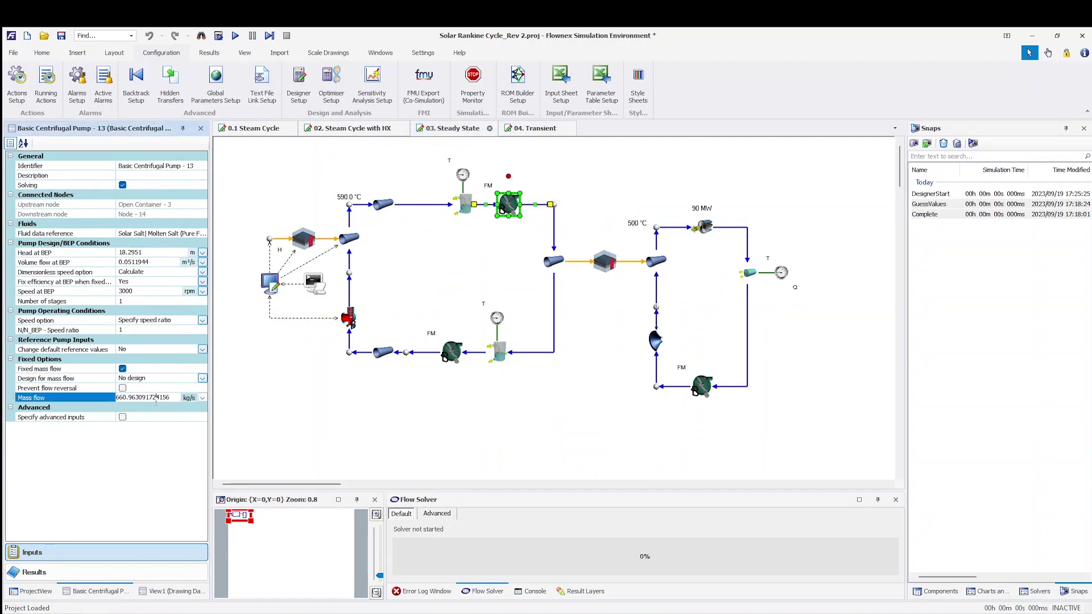
left_click(450, 351)
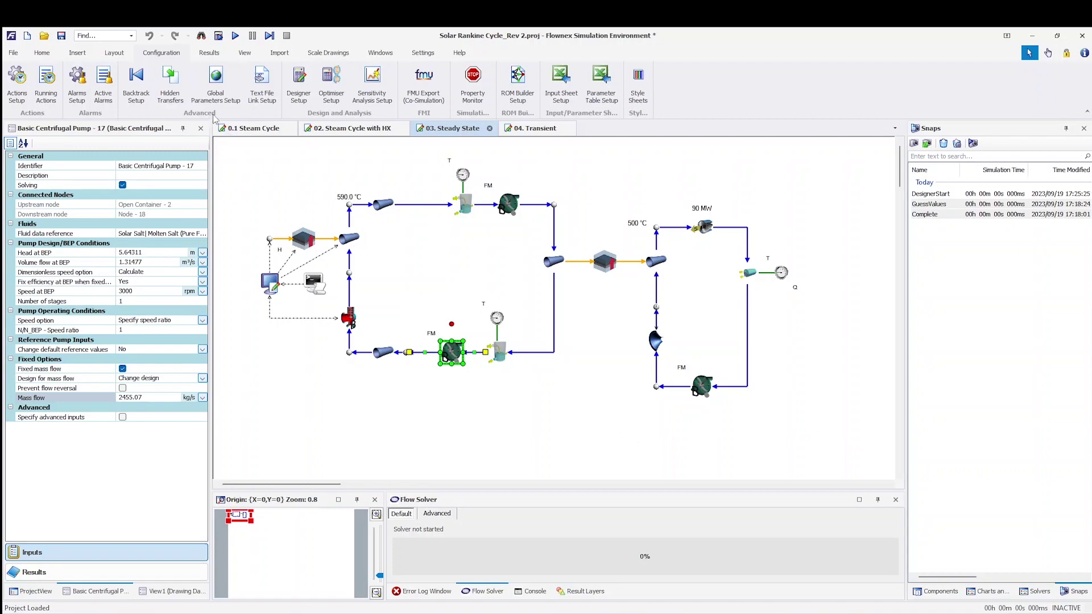
Solve the model to steady state, finishing in 29.32 s after 367 iterations.
left_click(534, 131)
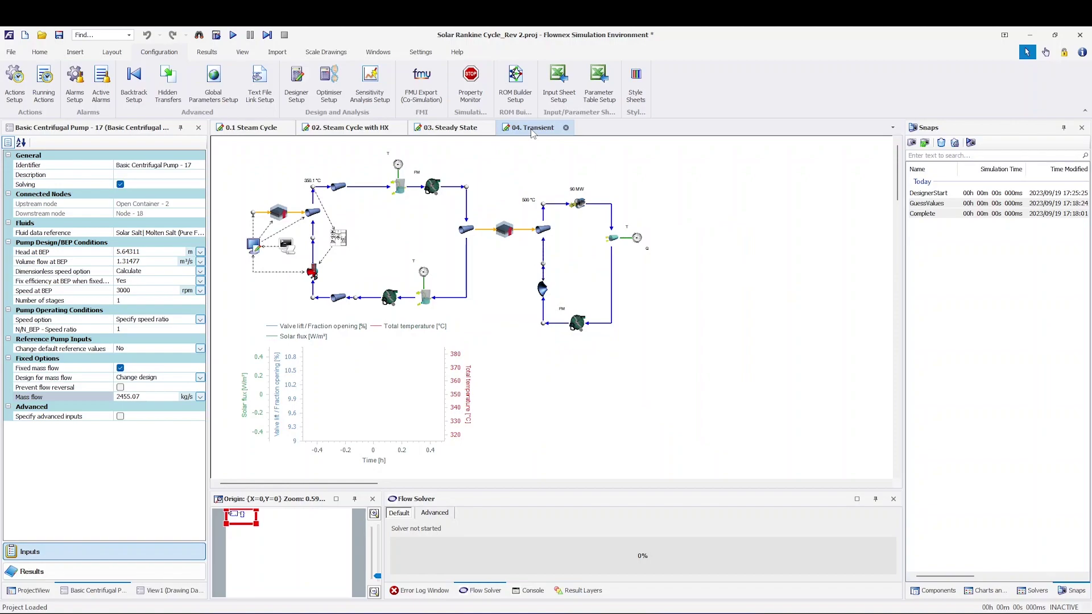
left_click(46, 50)
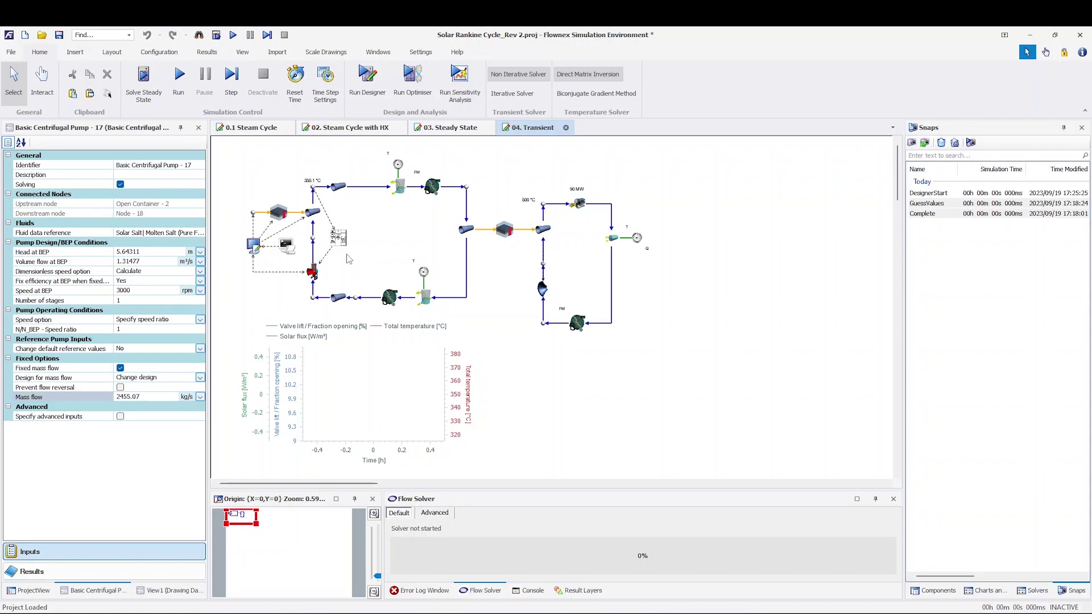
left_click(153, 99)
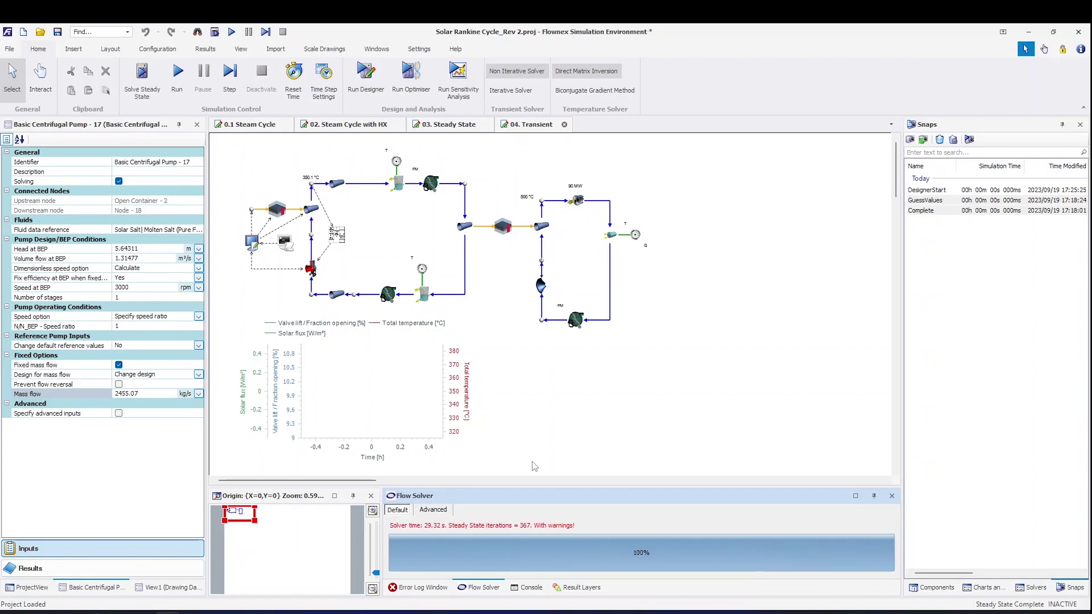
Overwrite the GuessValues snap with the current steady-state results.
left_click(954, 202)
right_click(954, 202)
left_click(944, 224)
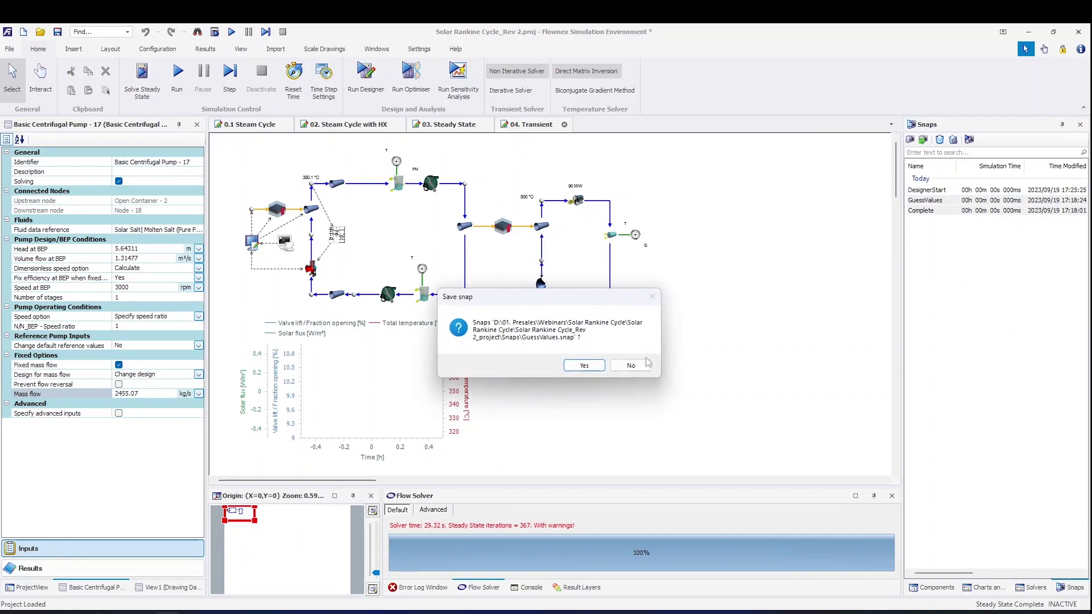
left_click(589, 366)
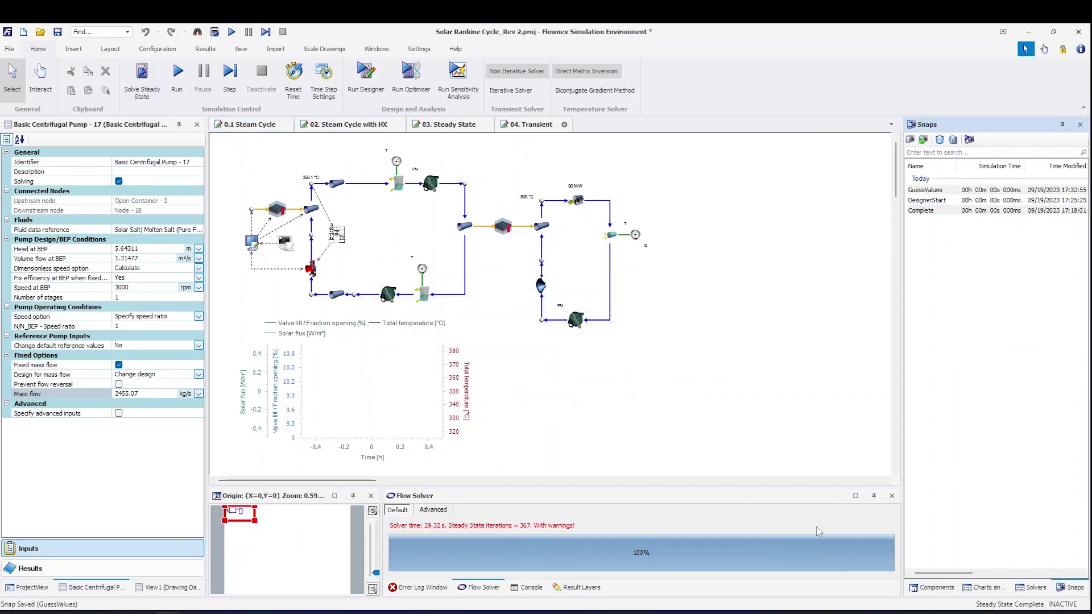
Re-solve steady state from GuessValues.snap, converging in 17 iterations, then open 04. Transient.
left_click(1033, 588)
left_click(966, 228)
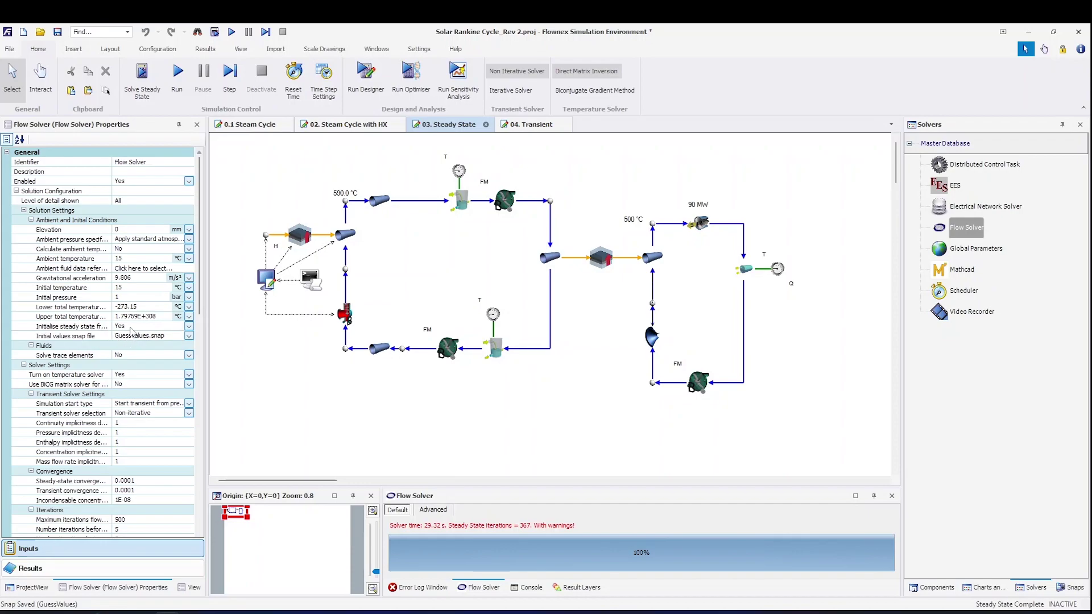
left_click(1073, 588)
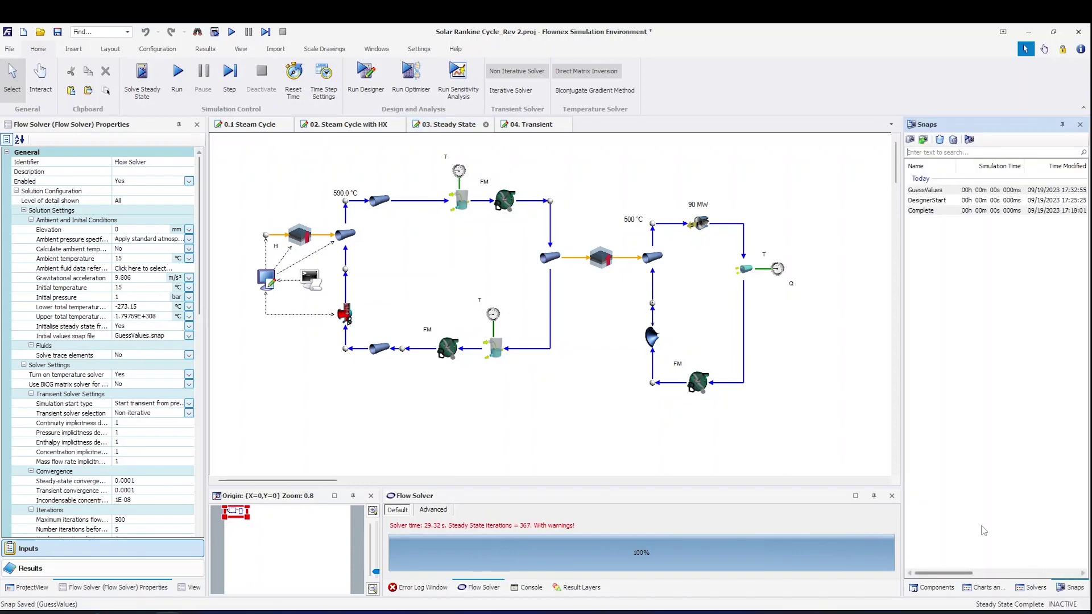
left_click(142, 80)
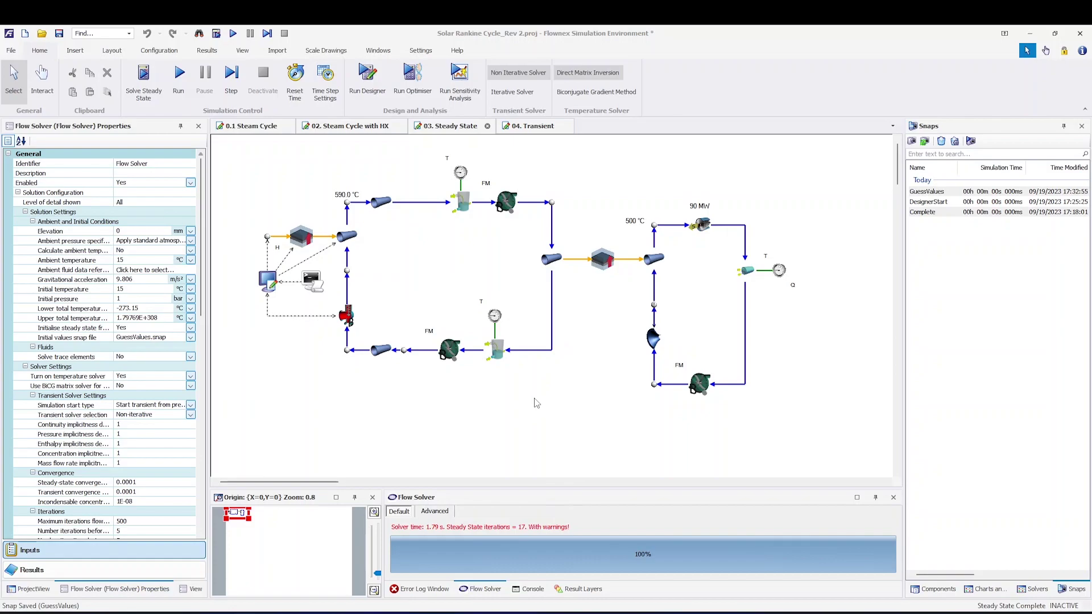
left_click(535, 128)
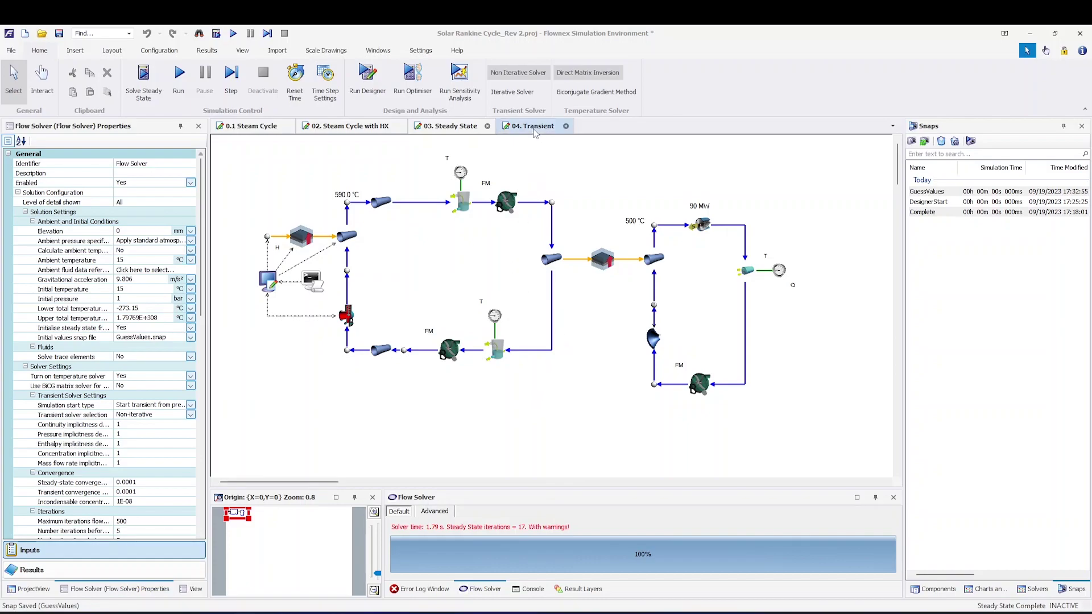
Disable solving on all pages except the 04. Transient page.
left_click(34, 590)
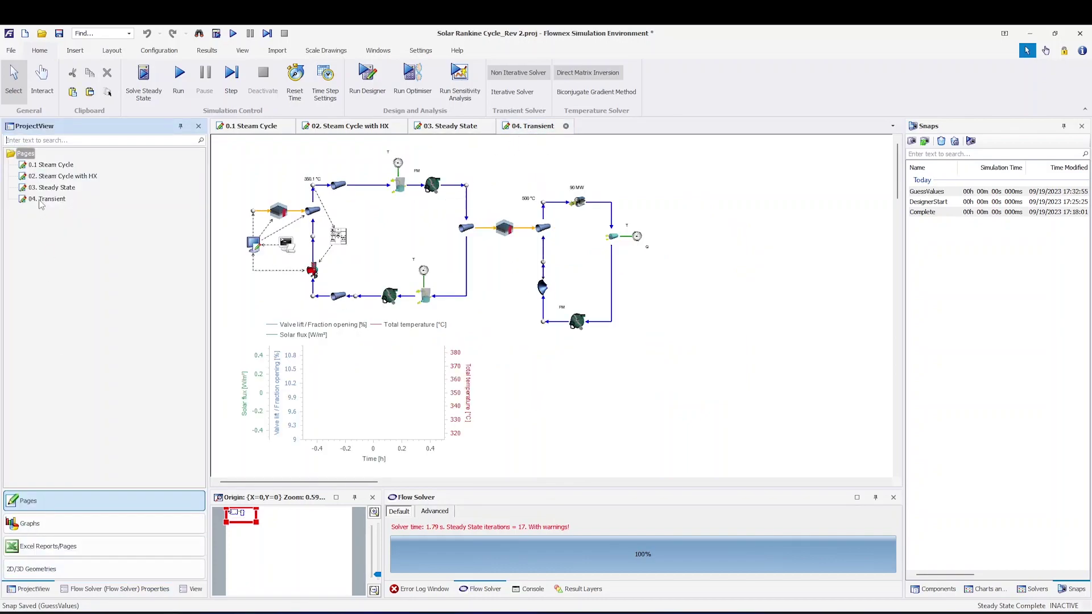
right_click(22, 156)
left_click(68, 230)
right_click(55, 200)
left_click(97, 277)
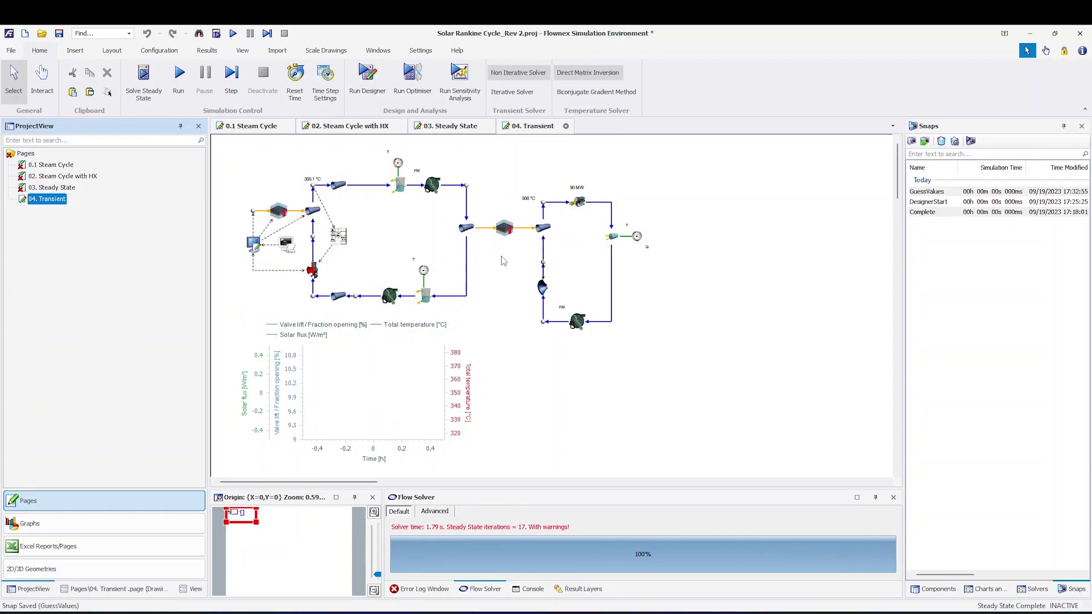
Solve steady state, start the transient run, and inspect the Velocity PID controller.
left_click(143, 80)
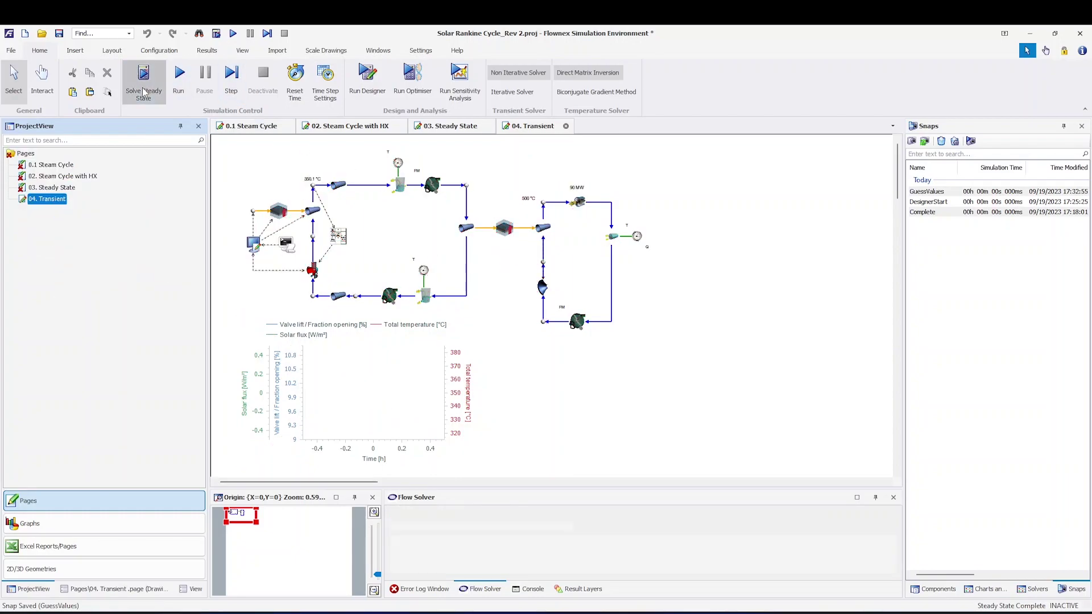
left_click(178, 93)
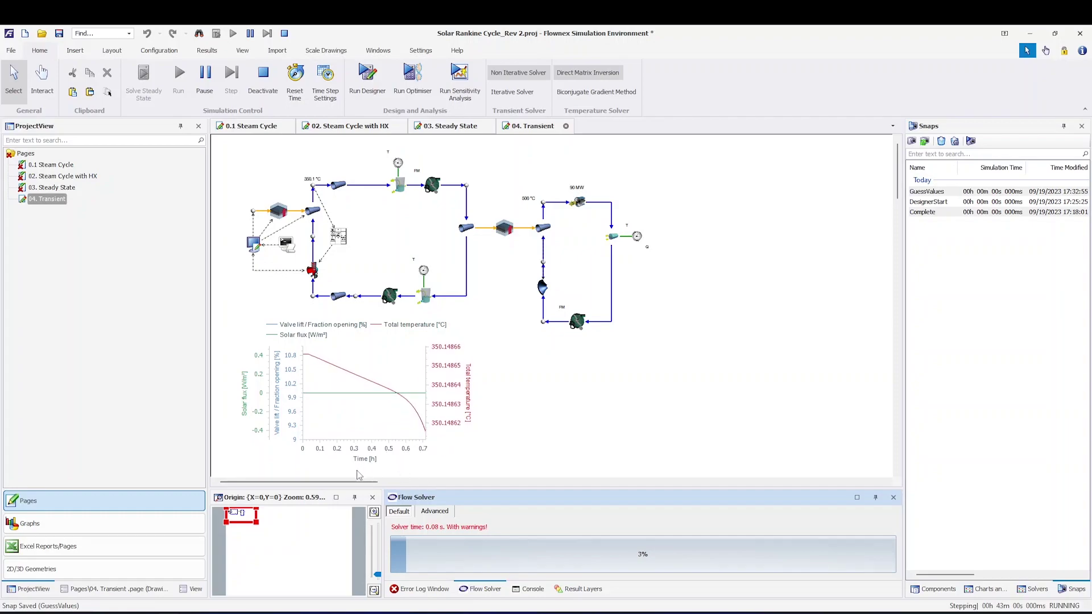
left_click(335, 237)
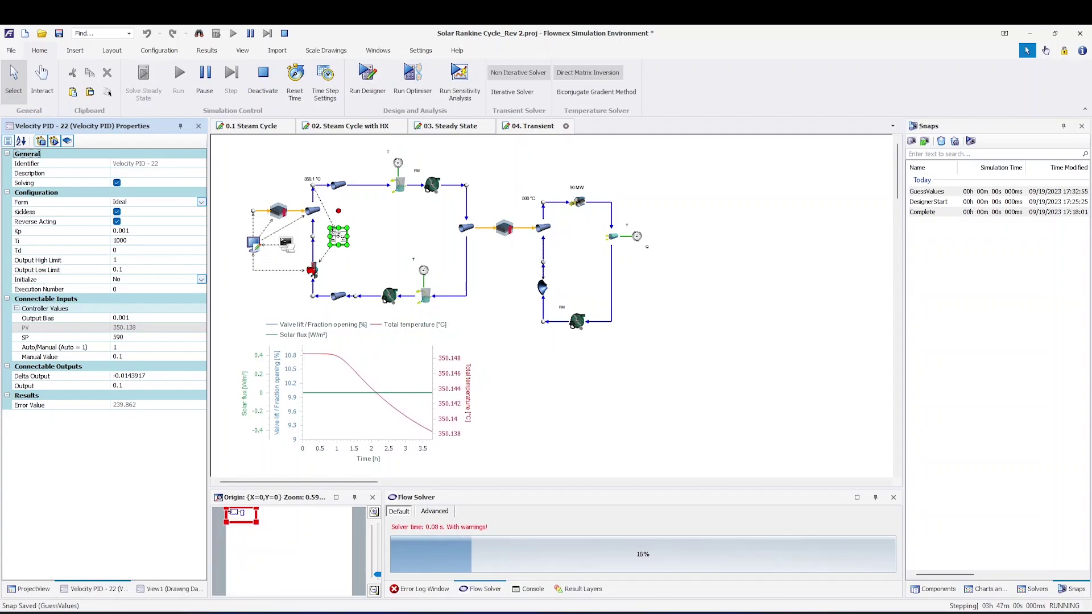
key("alt+Tab")
Compare the Excel solar flux profile, then watch the transient reach about 23 hours (96%).
left_click_drag(722, 590, 773, 590)
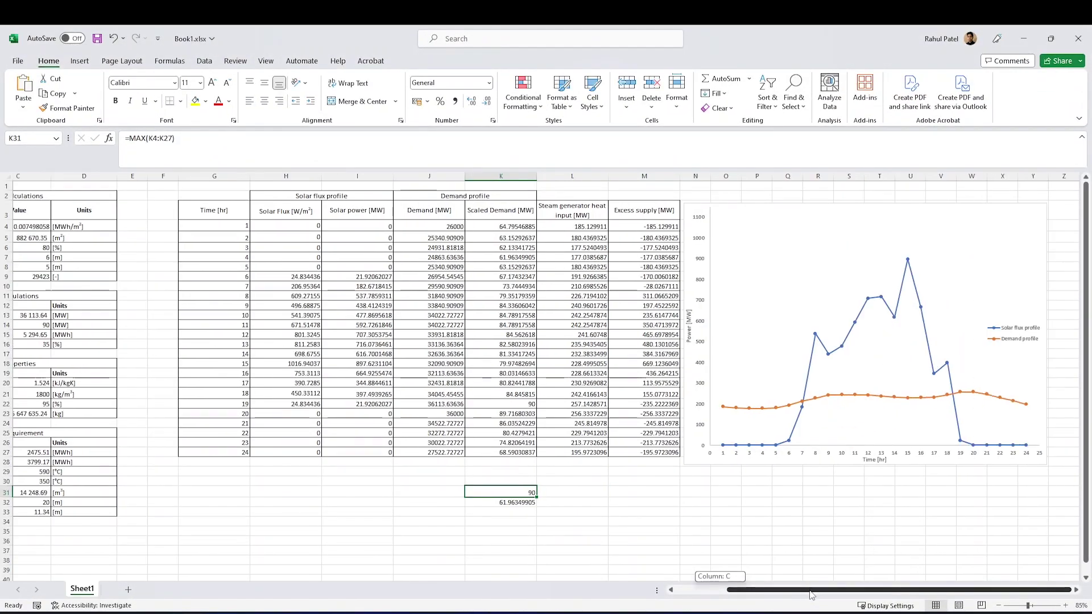
key("alt+Tab")
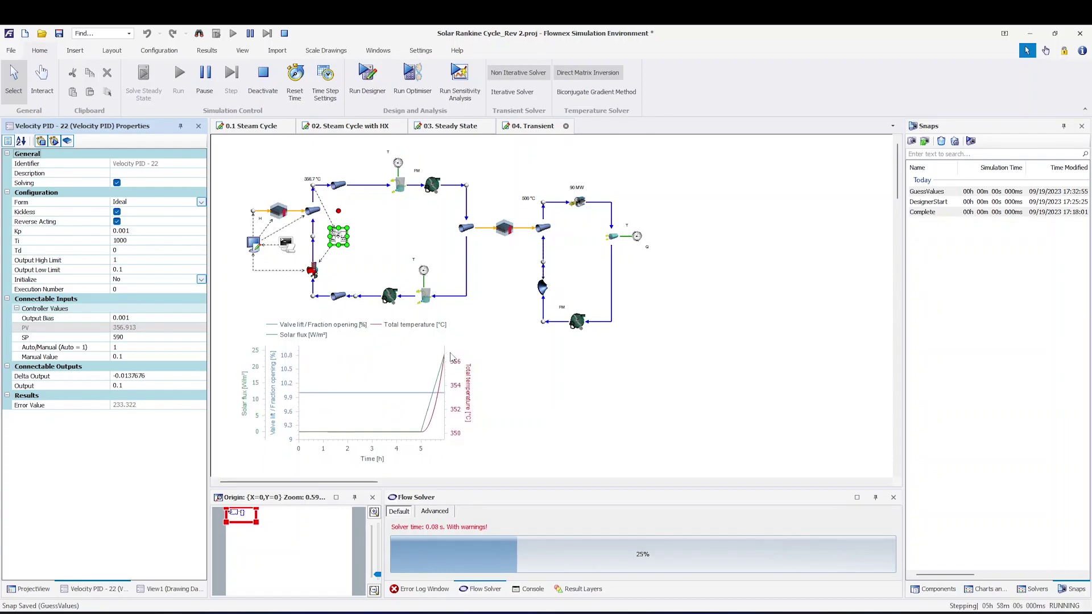
mouse_move(311, 401)
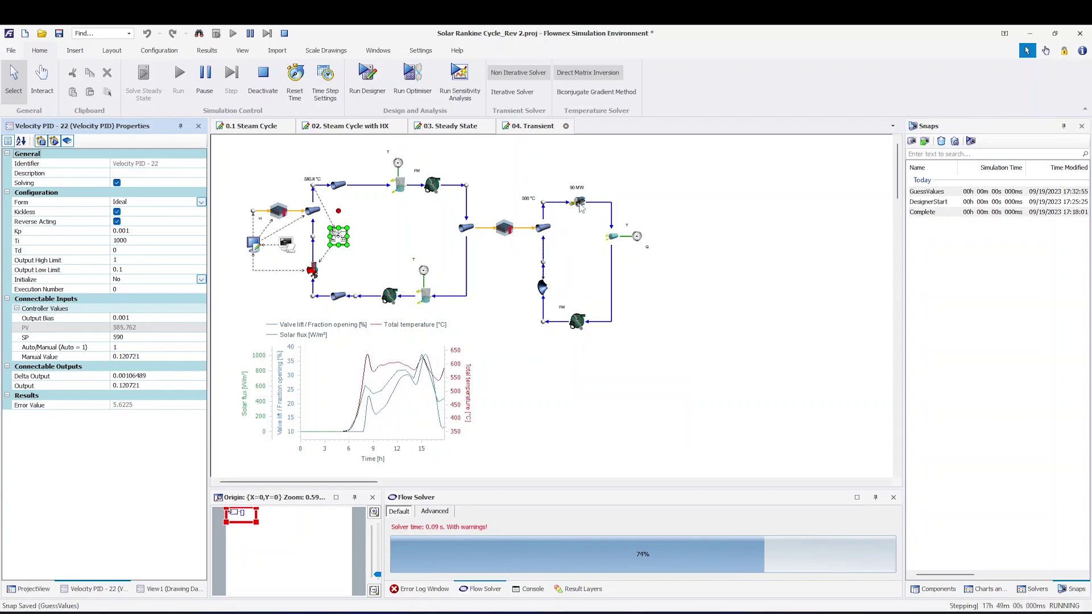
mouse_move(579, 205)
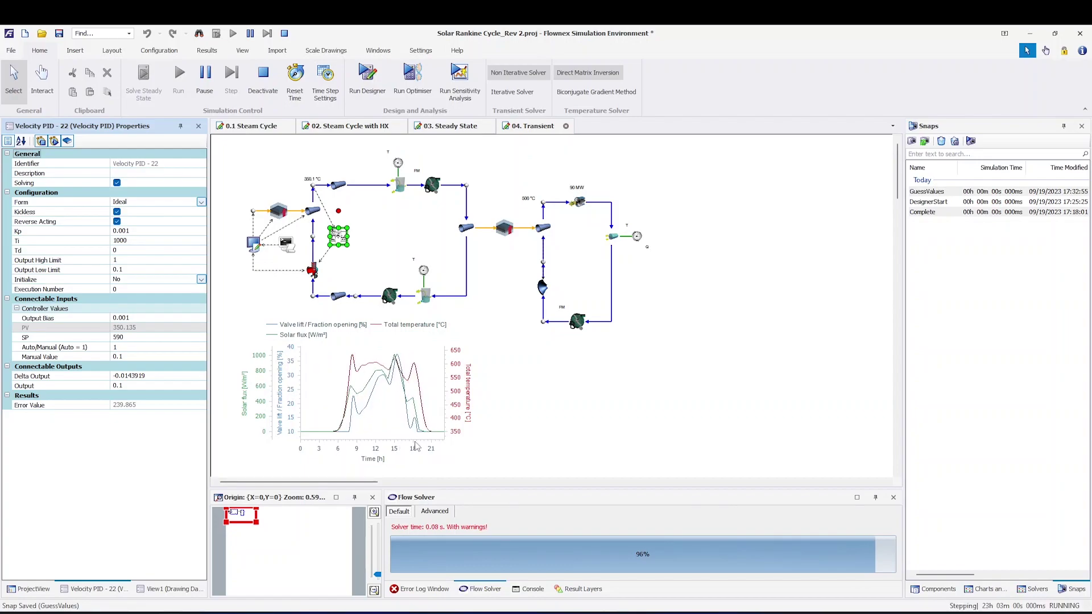
Zoom in and out on the Flownex chart to inspect the finished 24-hour transient results.
scroll(408, 419, "down", 2)
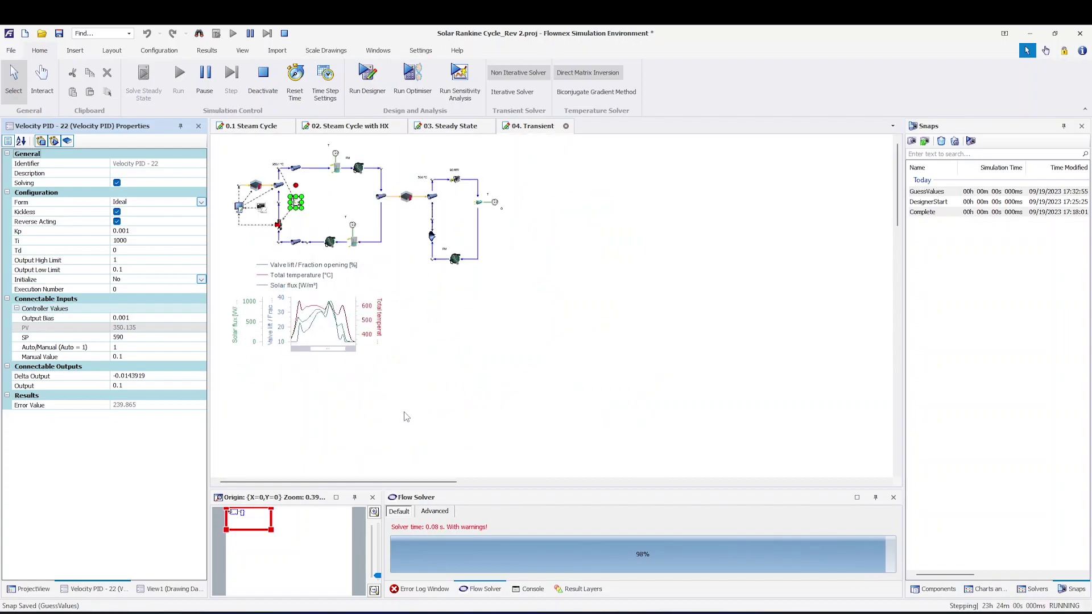
scroll(407, 418, "up", 5)
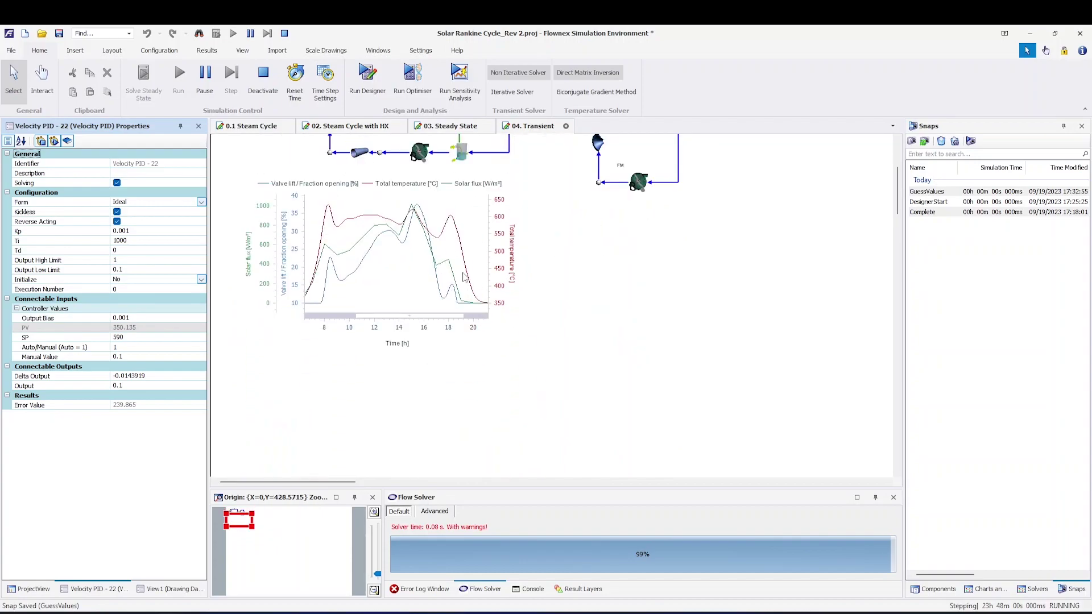
scroll(595, 308, "up", 2)
scroll(595, 308, "down", 5)
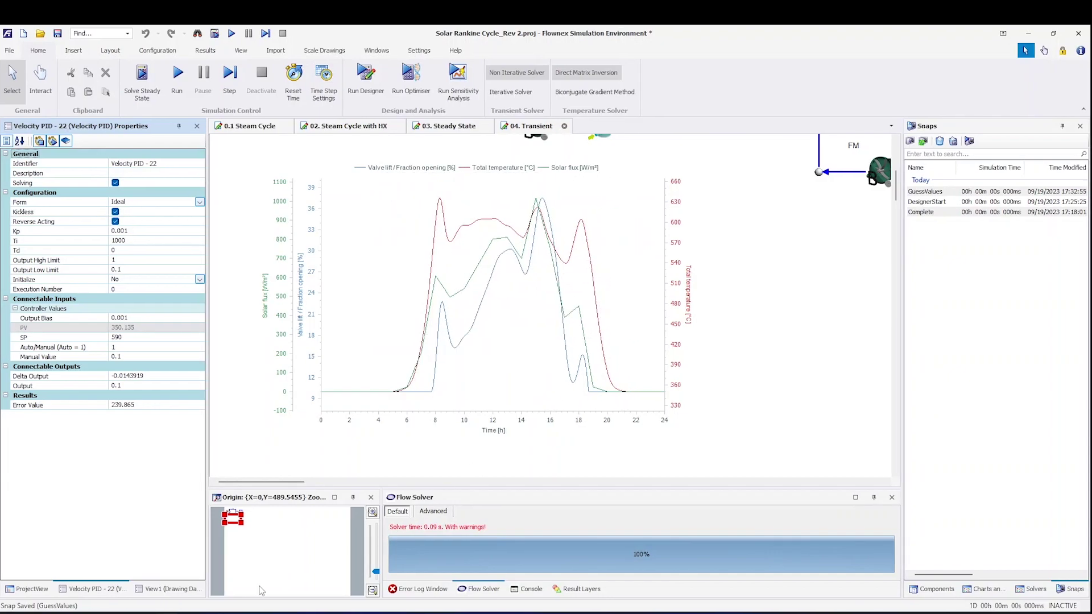
Switch to PowerPoint, start the slide show and advance to the Summary slide.
key("alt+Tab")
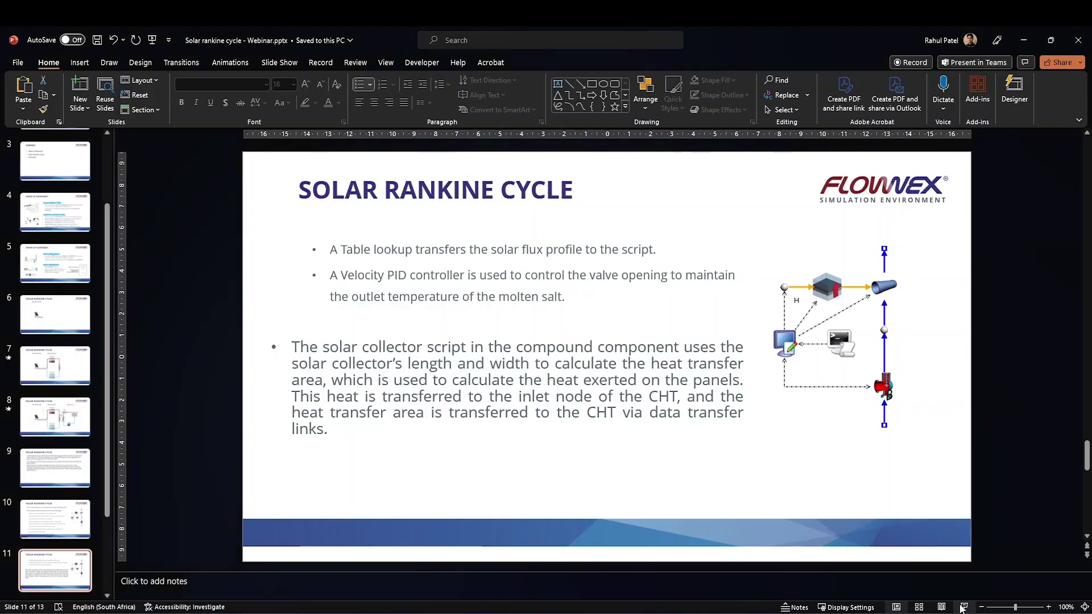
left_click(963, 607)
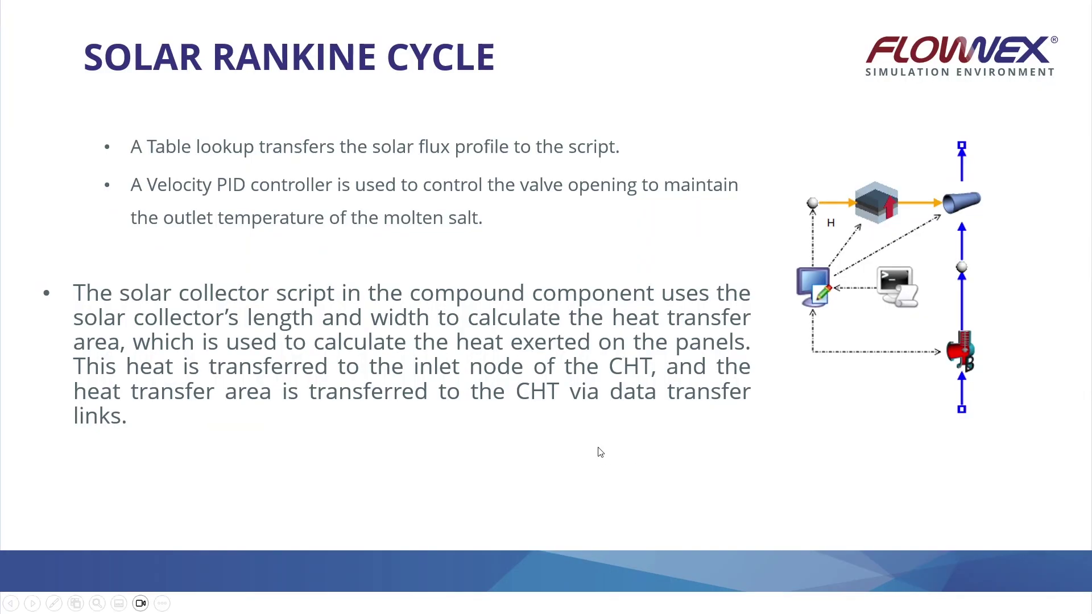
left_click(600, 452)
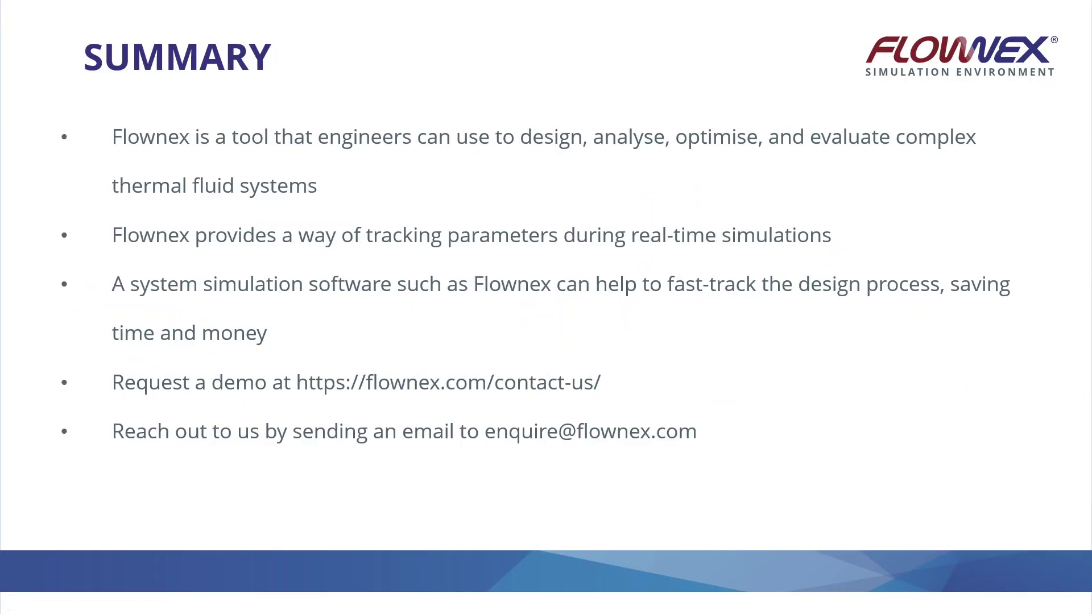